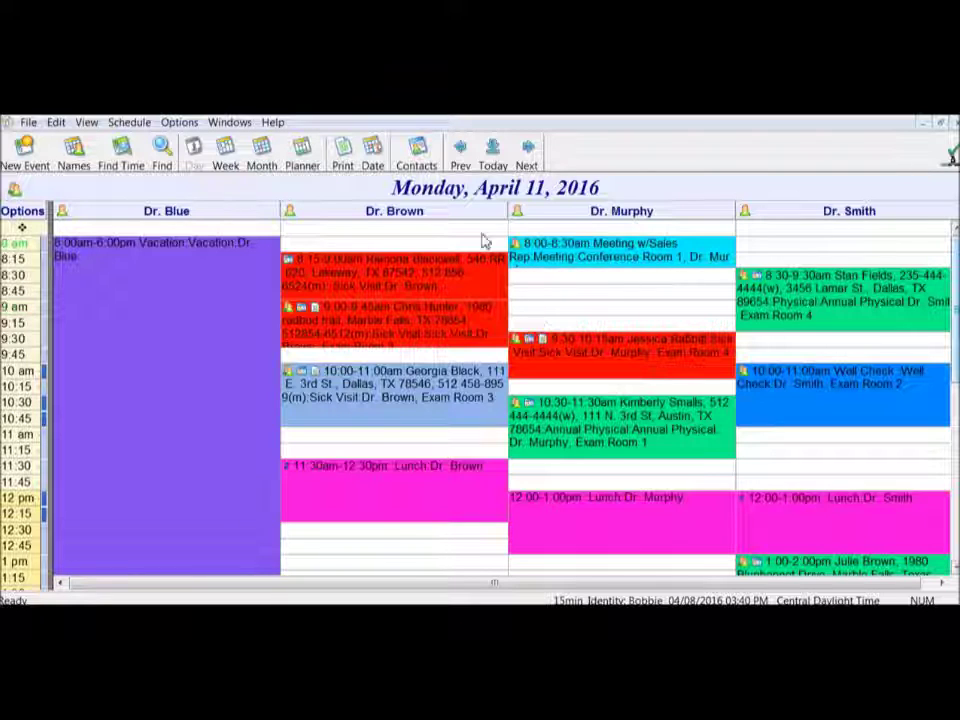
- Open the contacts window and look over the blank new-contact form and the contact Find options
click(423, 156)
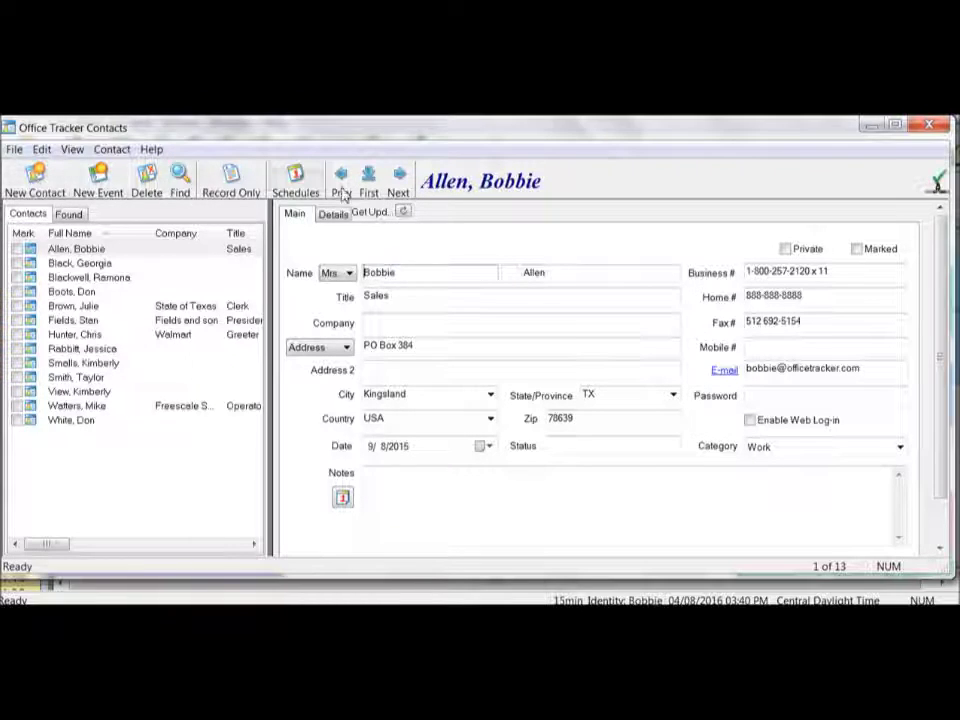
click(38, 184)
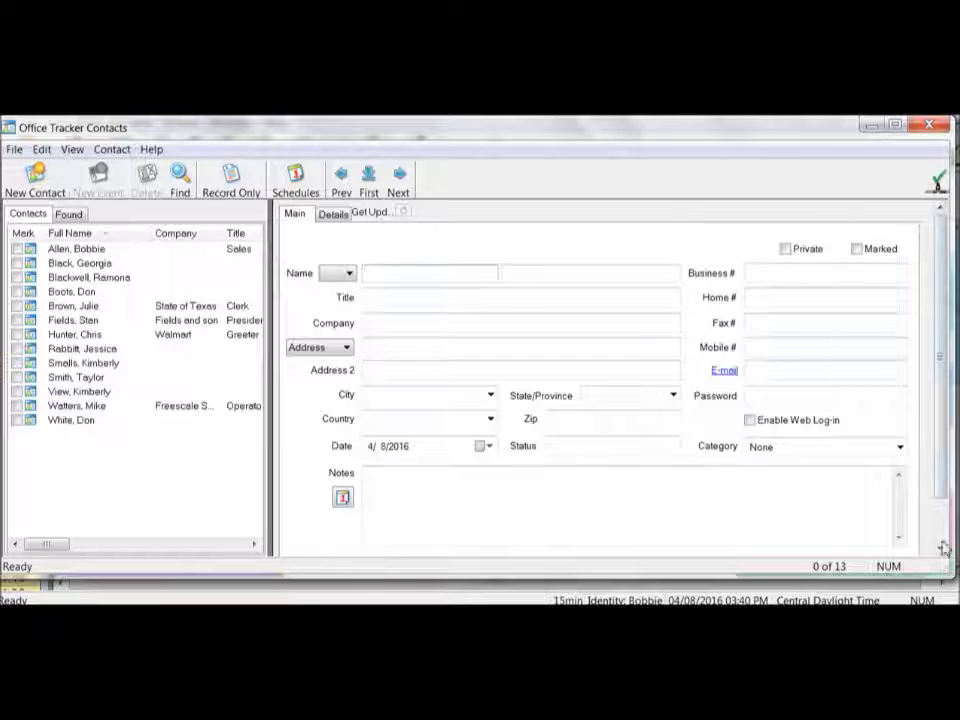
click(62, 262)
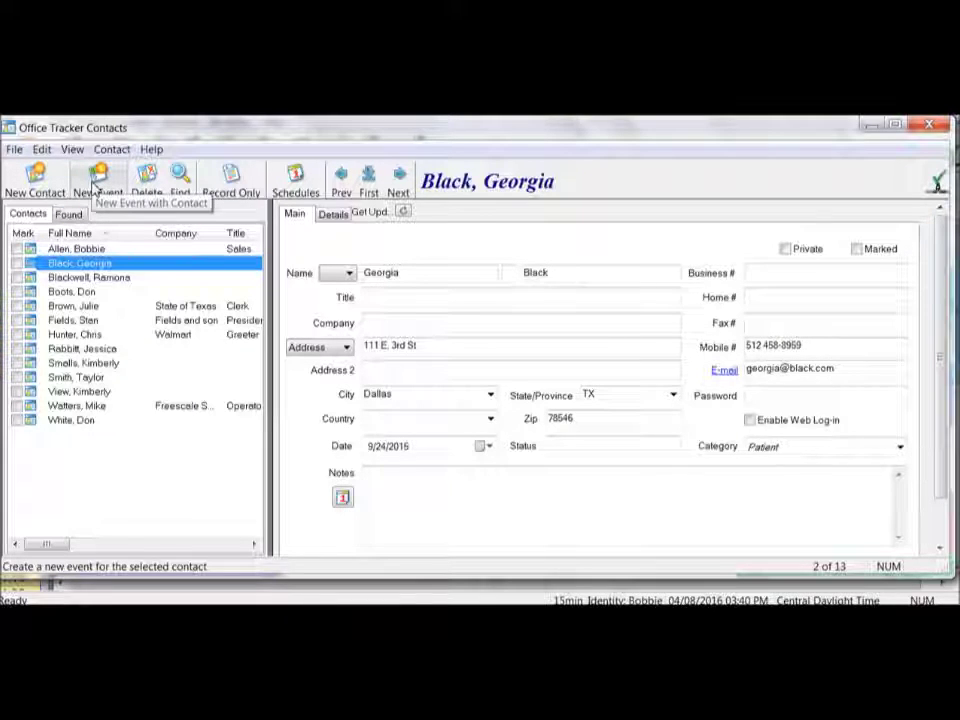
click(182, 188)
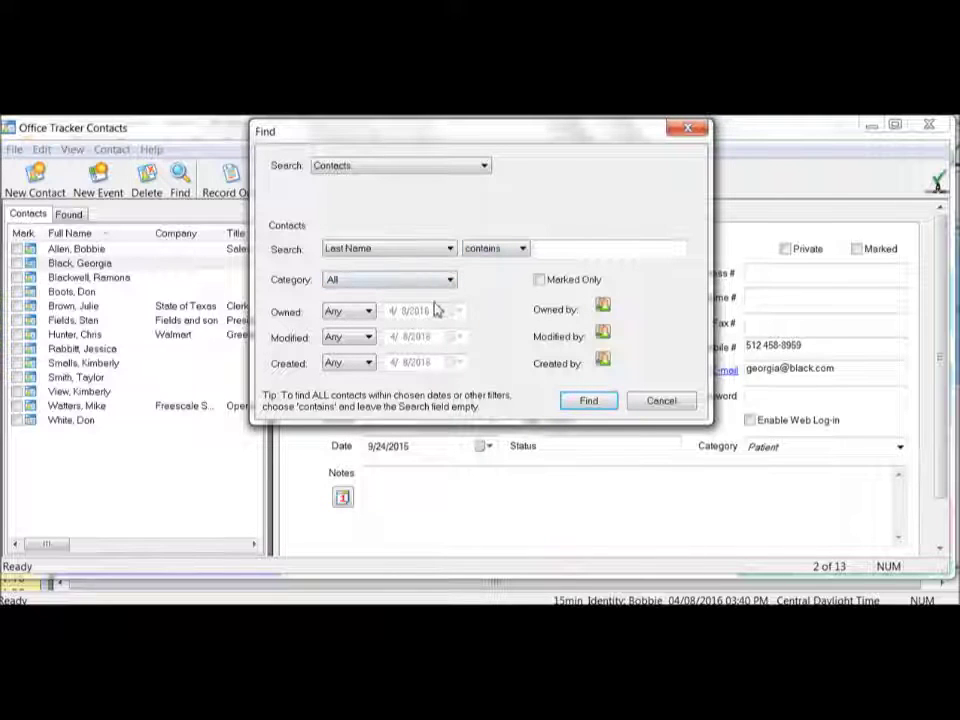
click(659, 402)
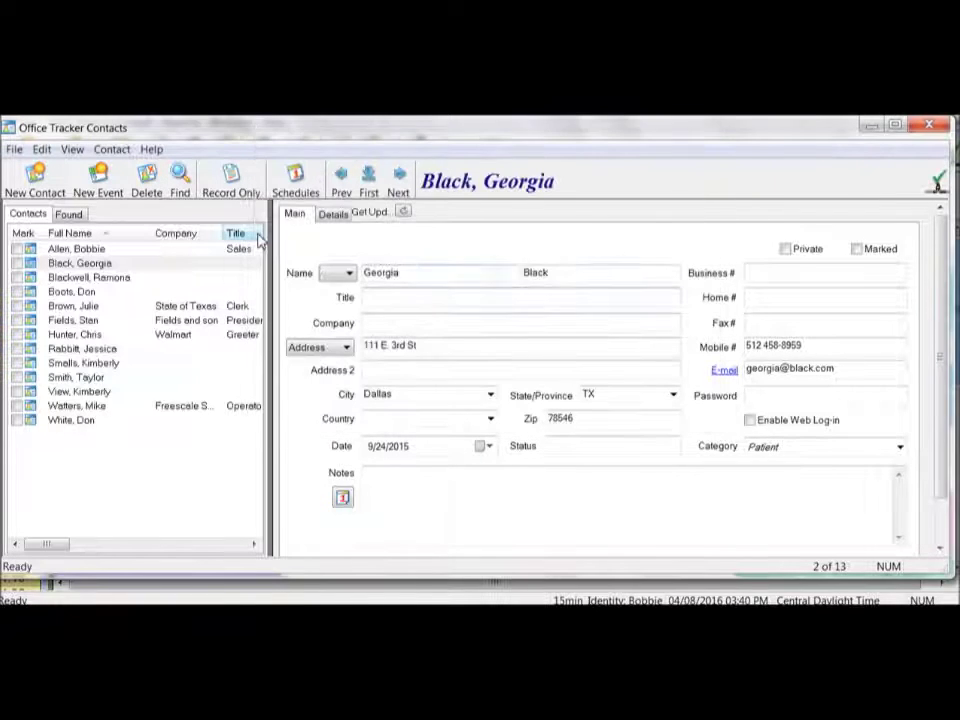
- Show only the selected contact's record, restore the view with the contact list, and return to the schedules
click(242, 184)
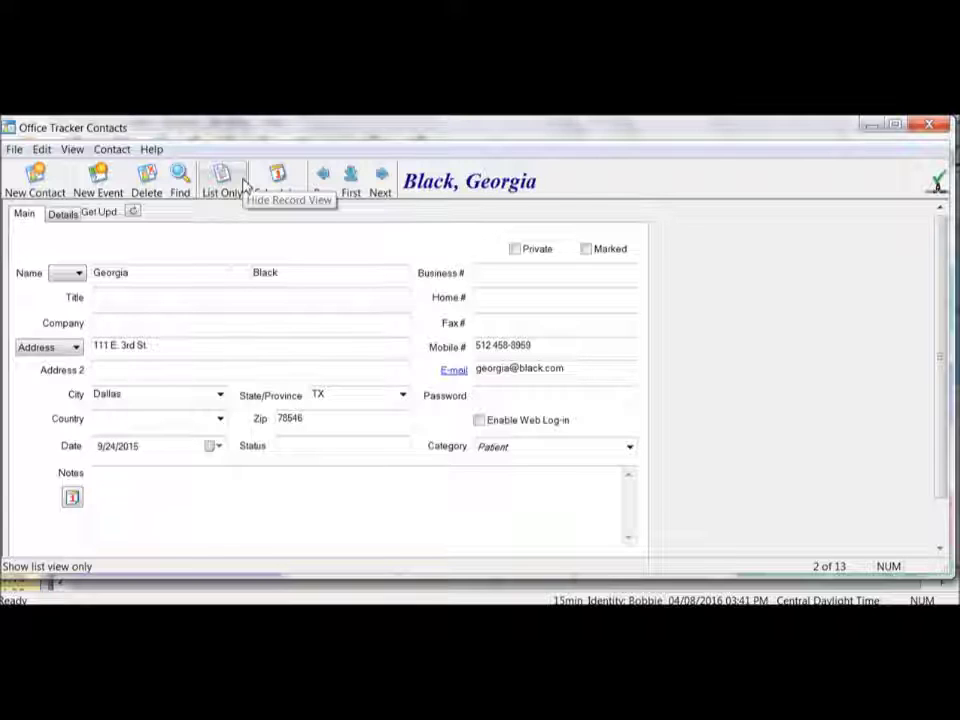
click(243, 184)
click(243, 185)
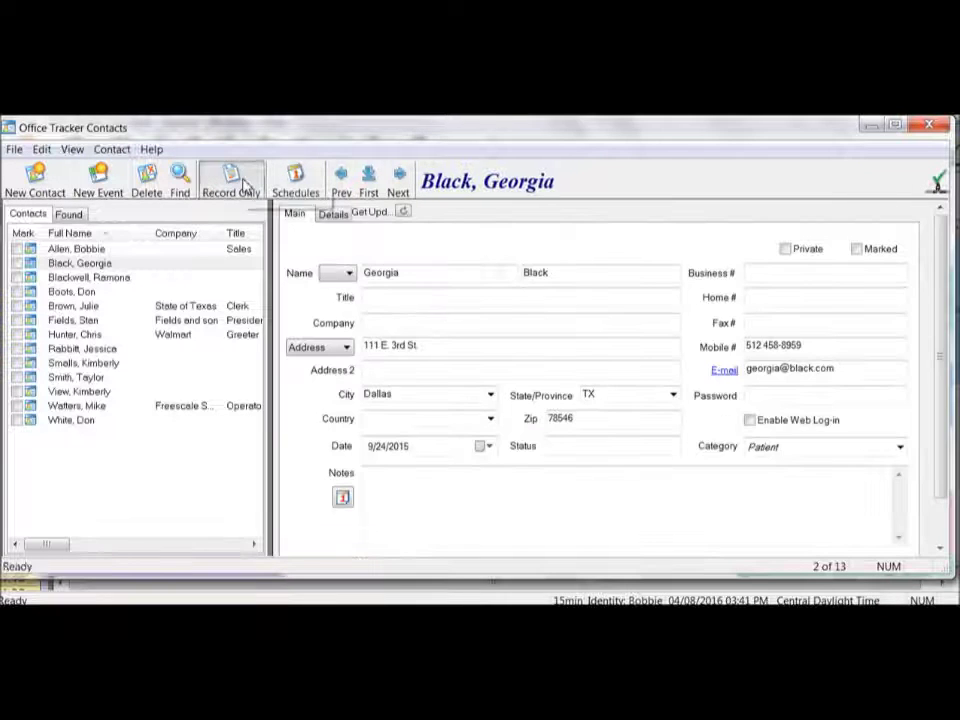
click(295, 190)
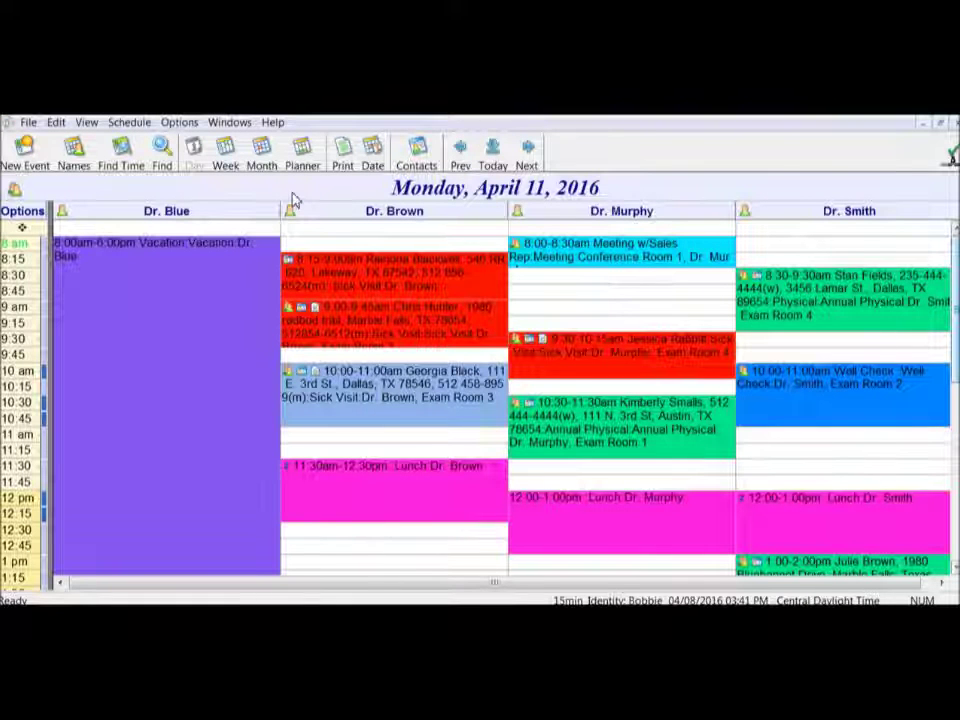
- Reopen the contacts window and browse forward two records, returning to the first contact
click(417, 155)
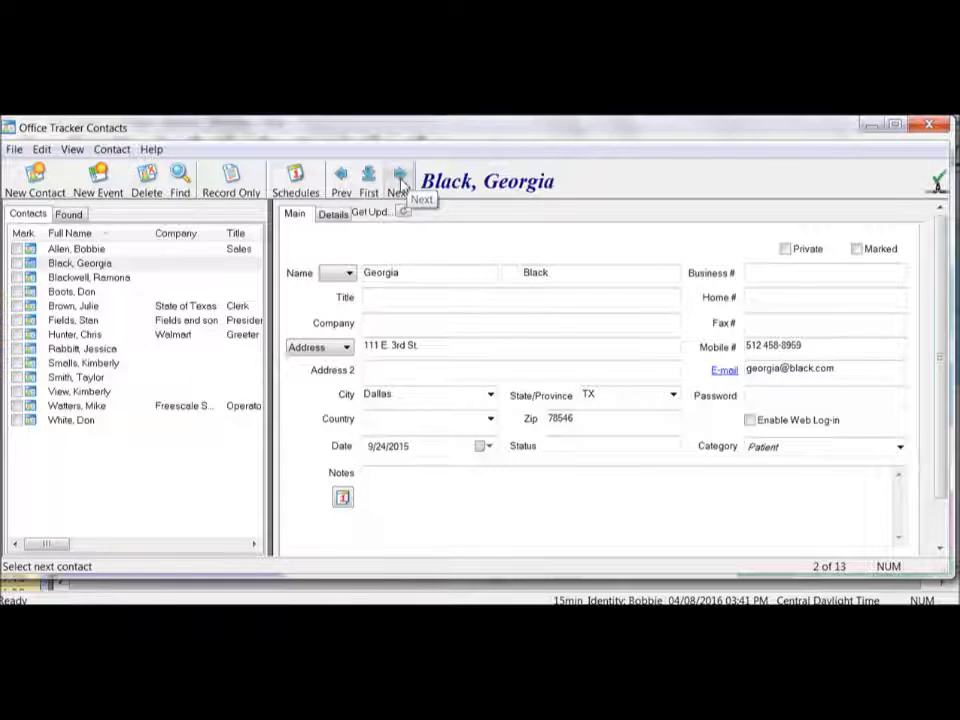
click(400, 180)
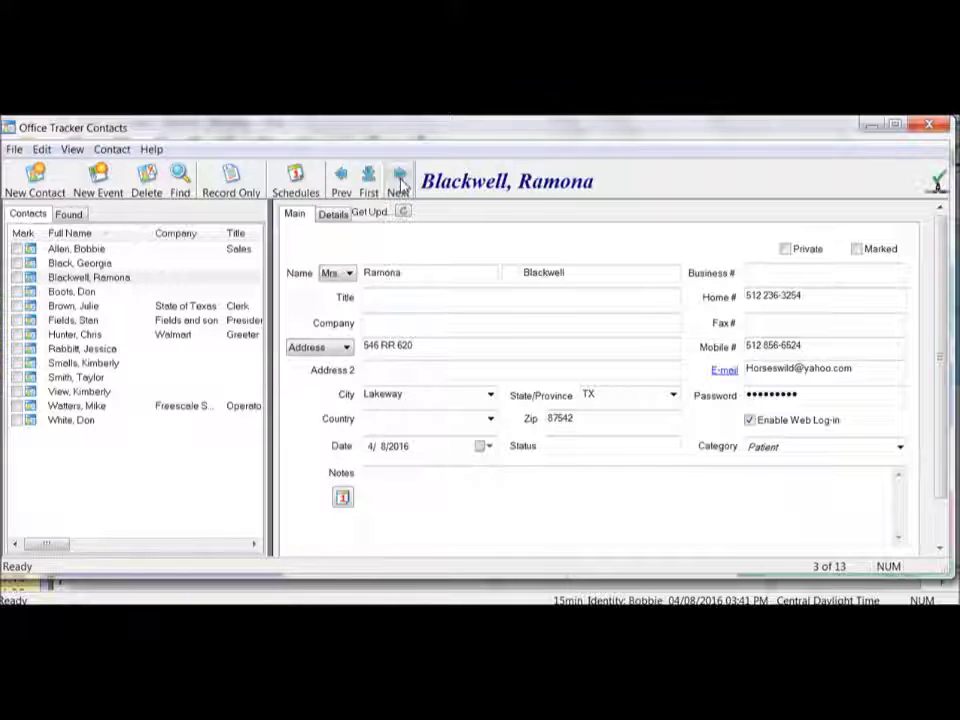
click(399, 180)
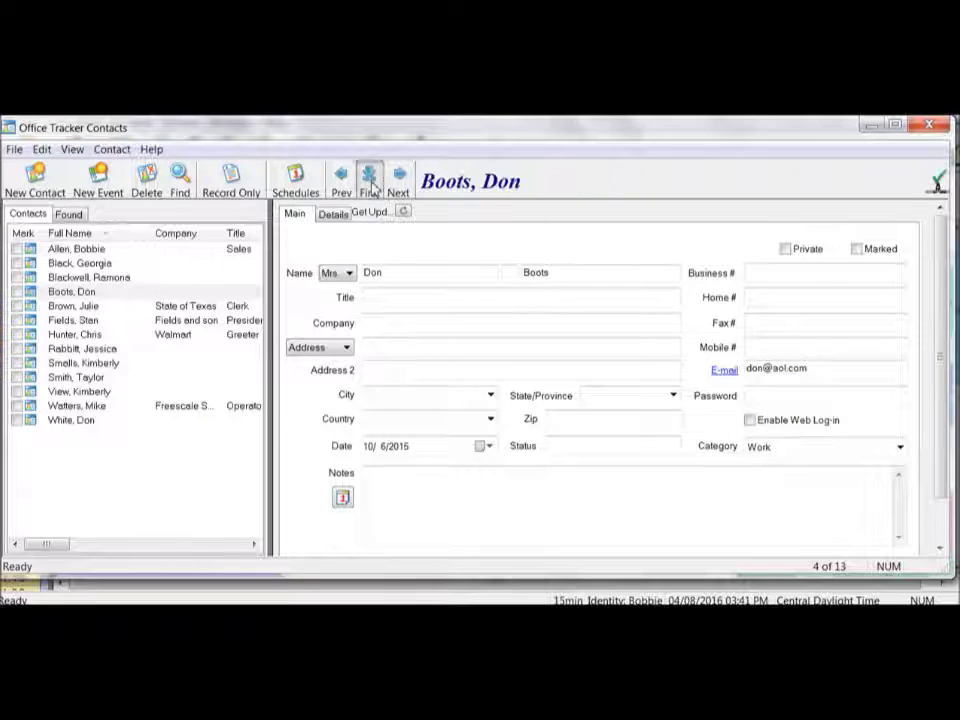
click(370, 183)
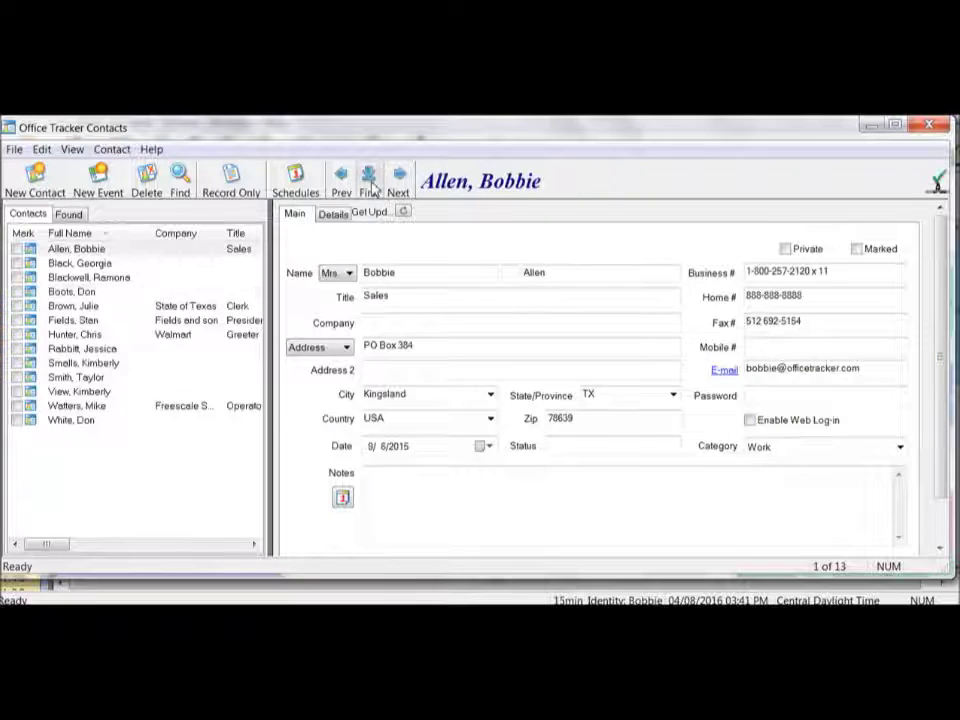
- Examine the Freescale Semiconductor contact's notes and category choices, and view its Details fields with the linked events
click(105, 407)
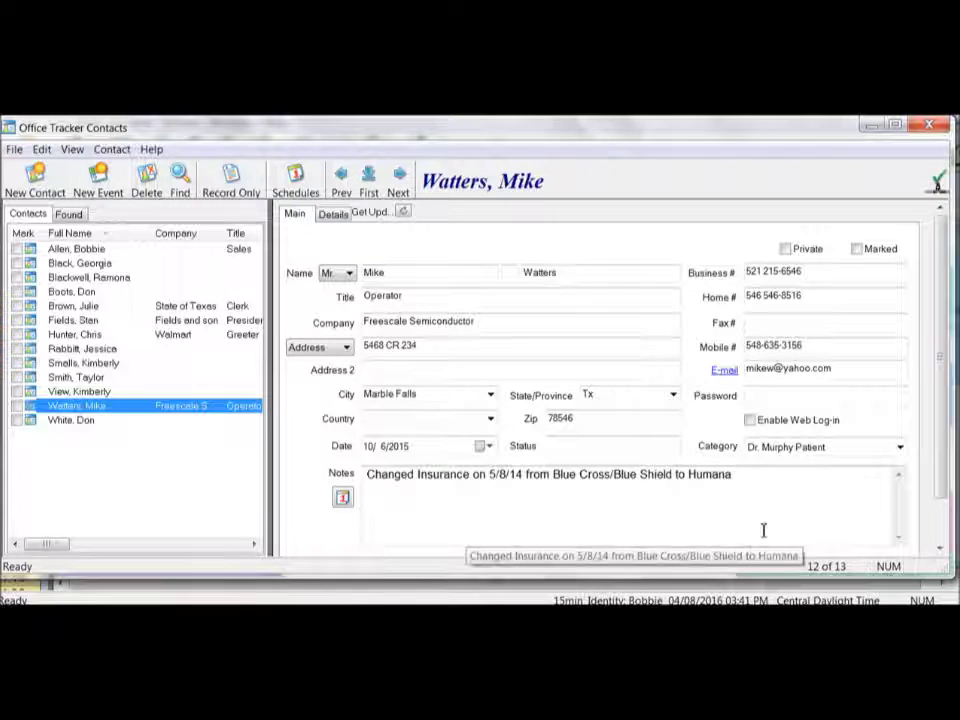
click(900, 449)
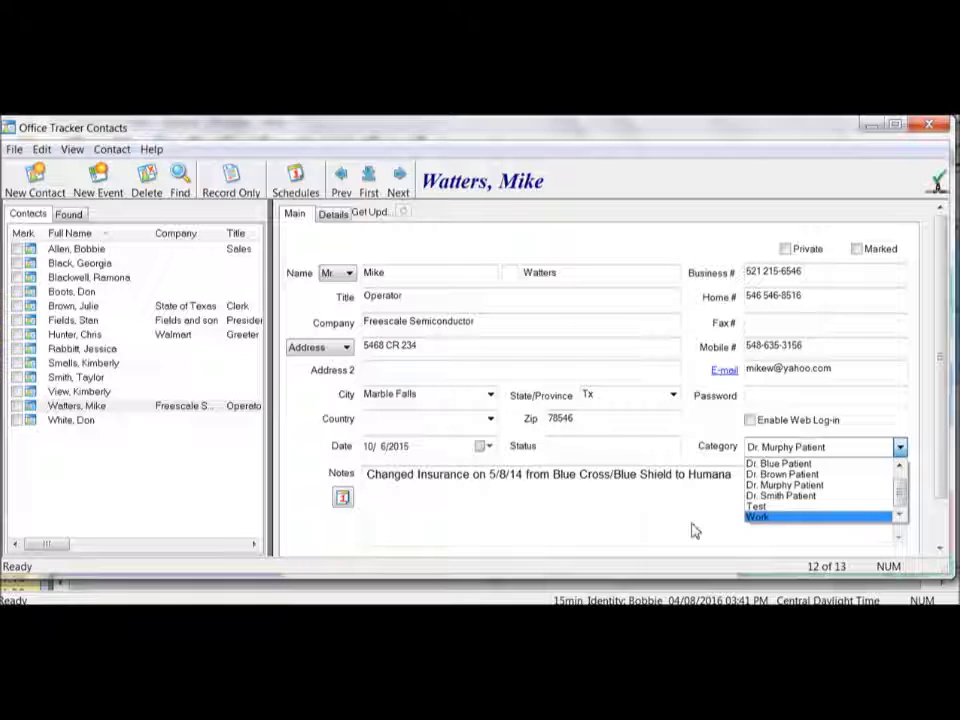
click(321, 214)
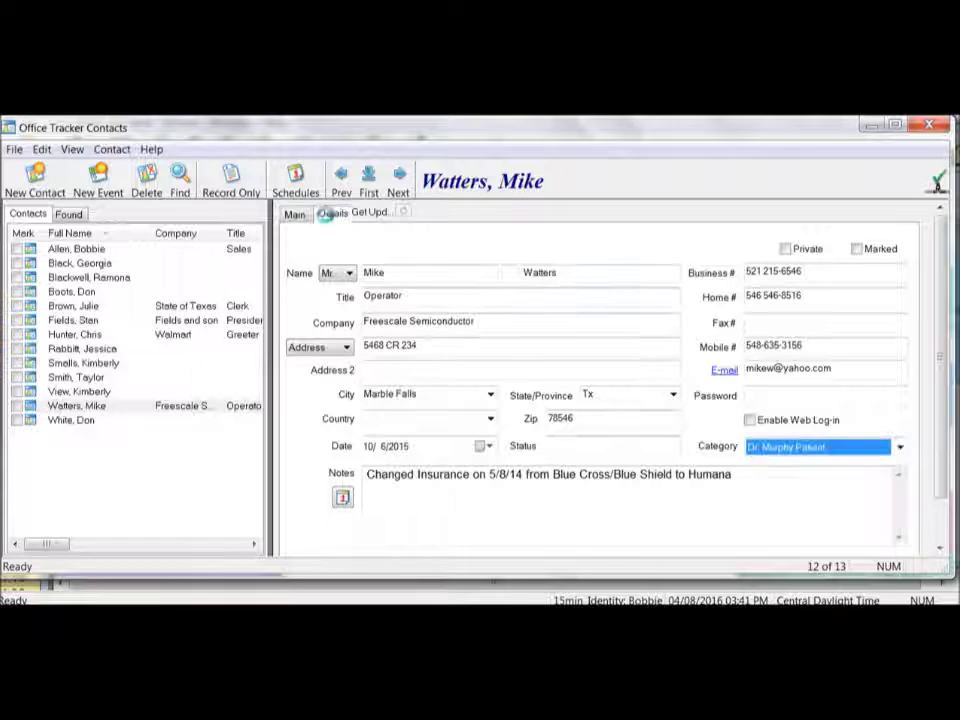
click(330, 214)
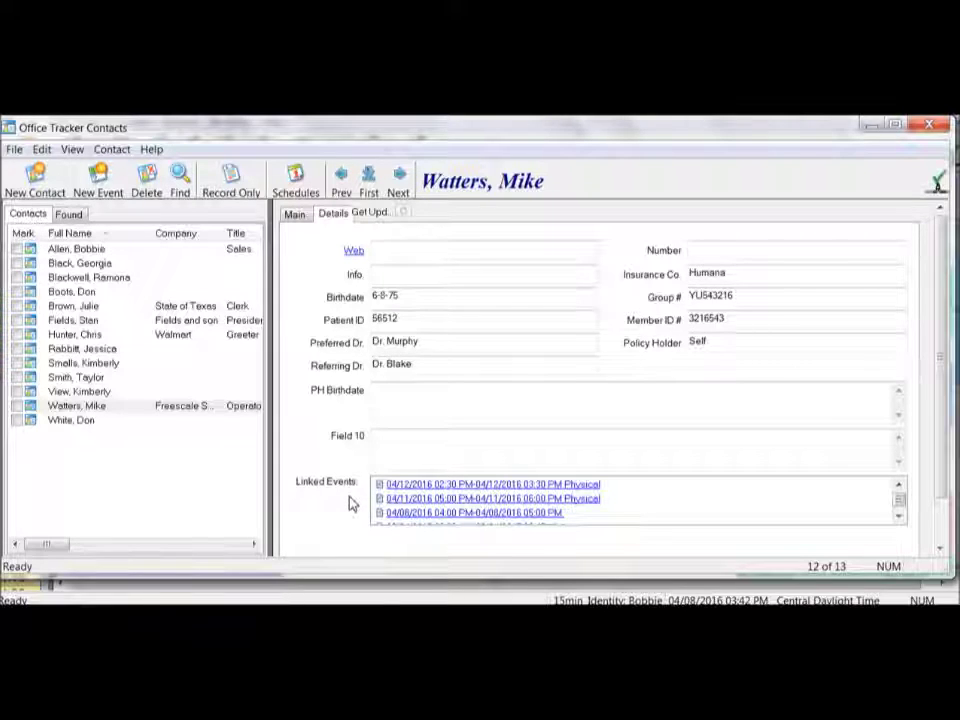
- View the contact's linked 04/12/2016 Physical event, close it unchanged, and return to the contact's main information
click(521, 486)
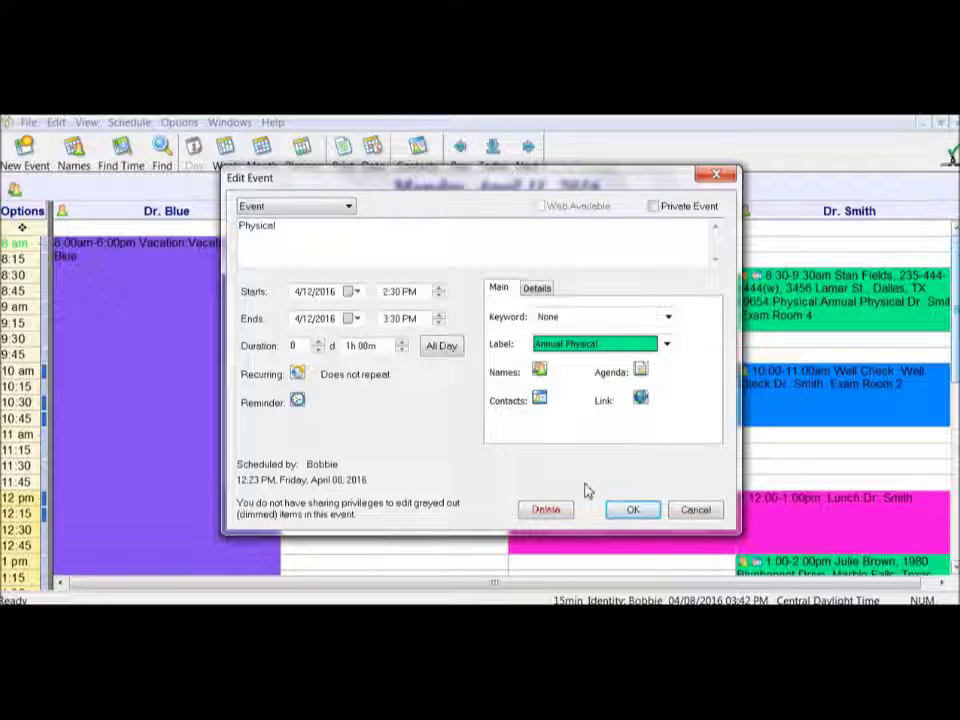
click(686, 510)
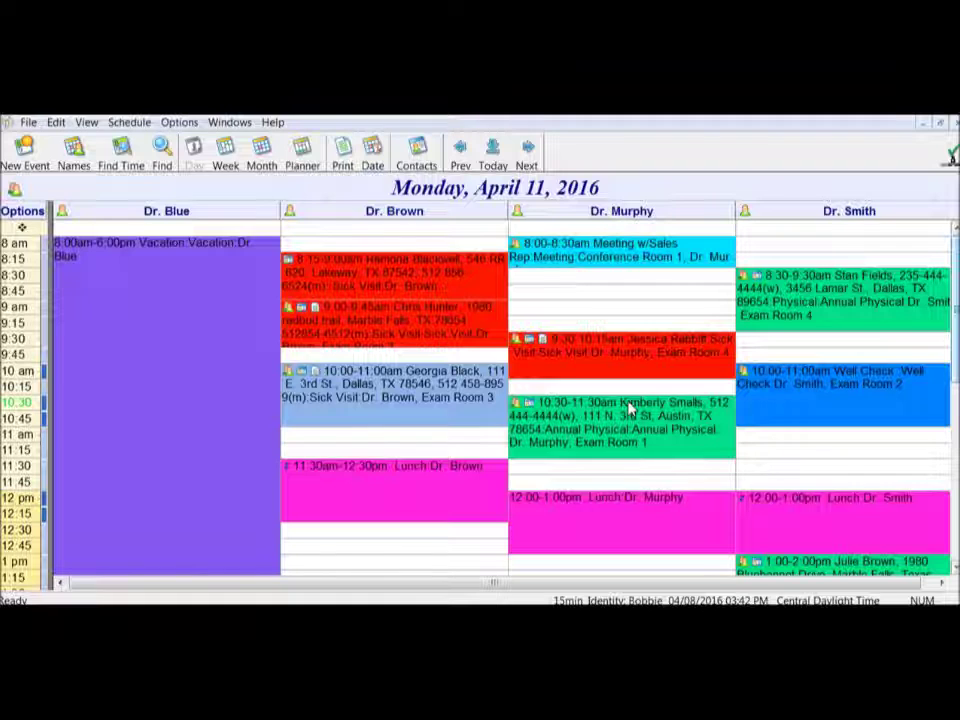
click(422, 152)
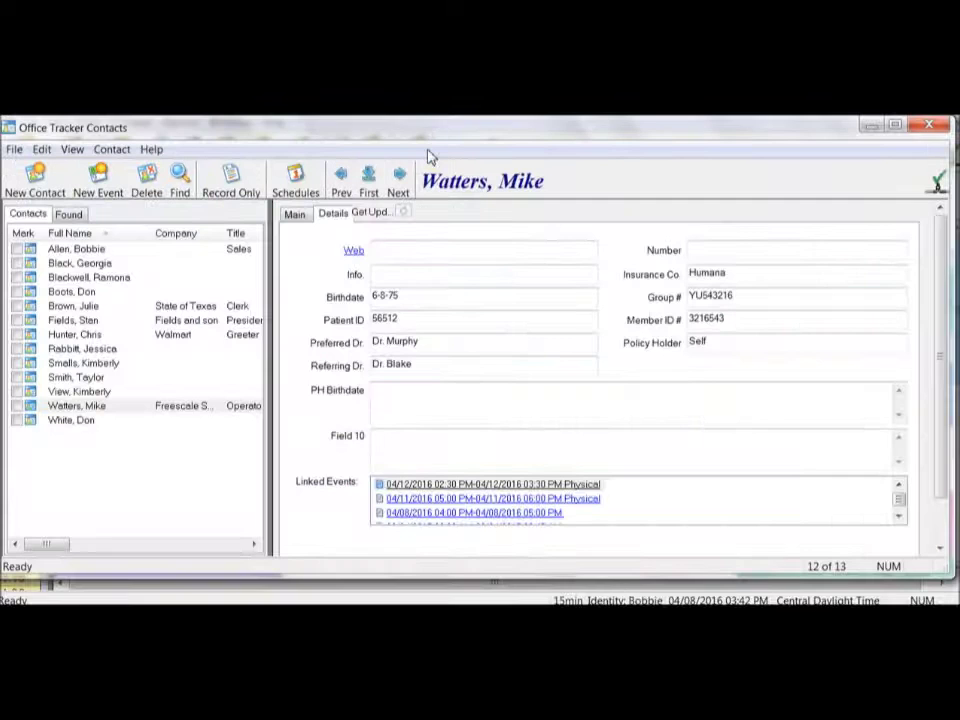
click(294, 214)
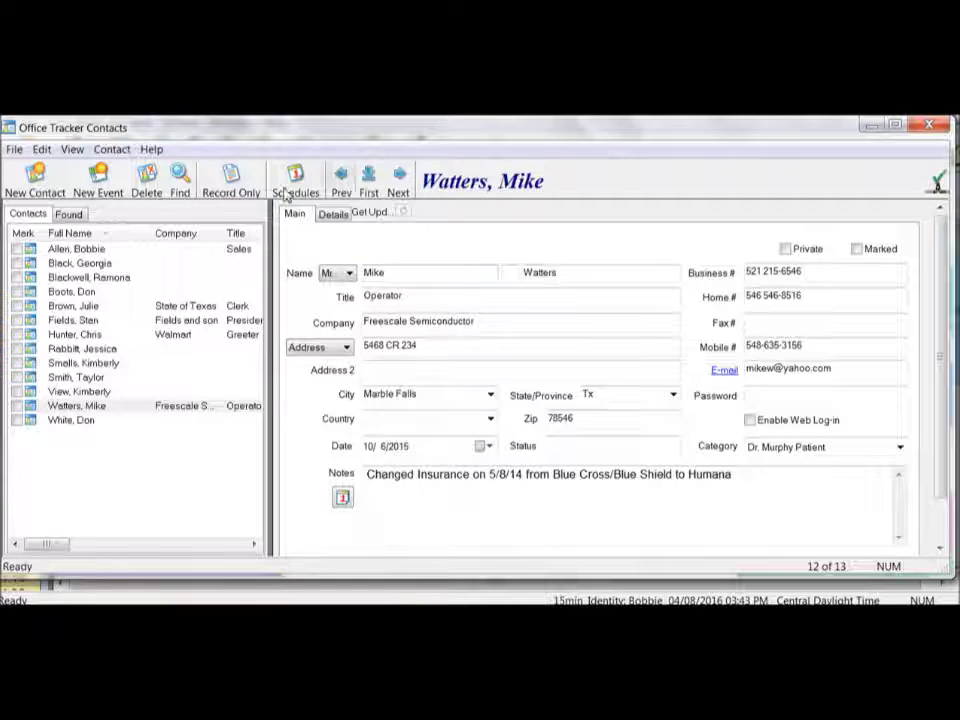
- Start a new event from the Freescale Semiconductor contact and check which contact is linked to it
click(98, 178)
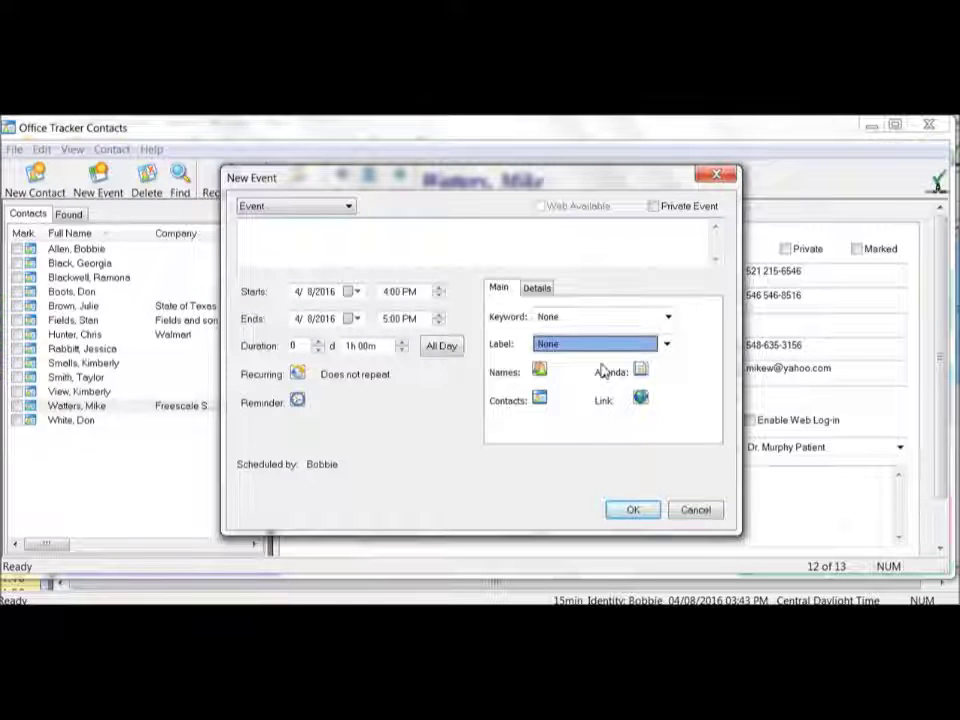
click(540, 399)
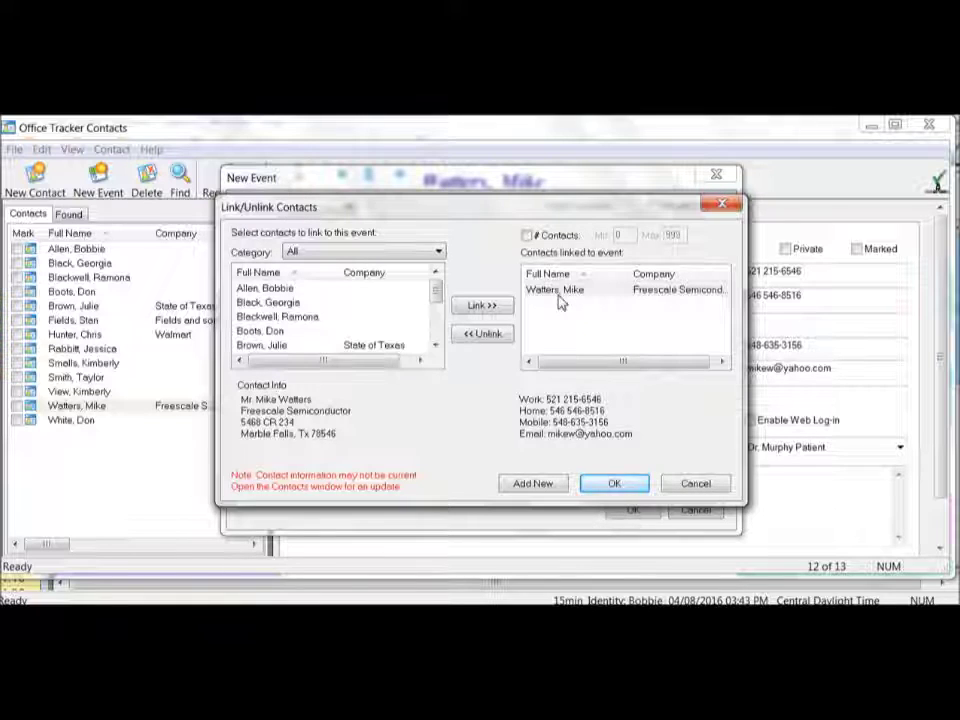
click(614, 484)
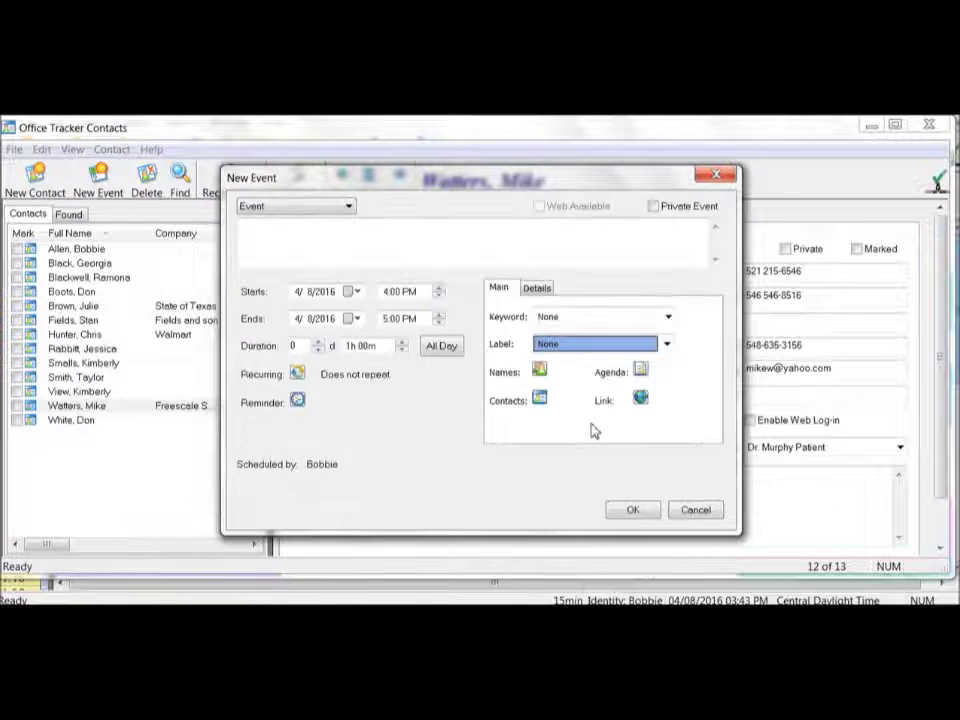
- Include the first listed doctor and Exam Room 4 in the new event's names
click(539, 370)
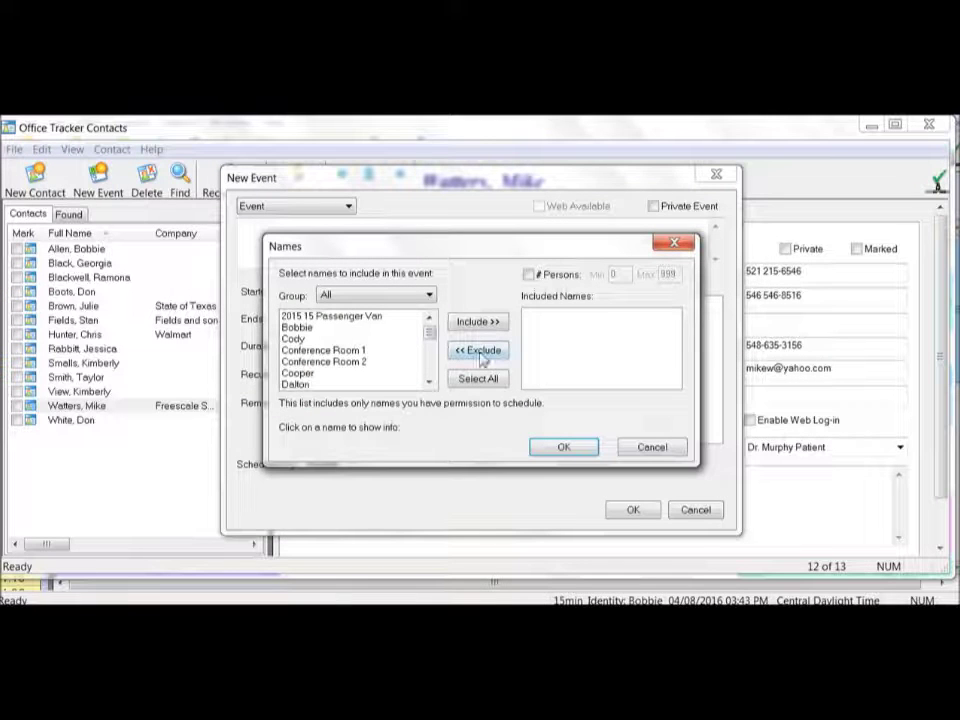
click(429, 381)
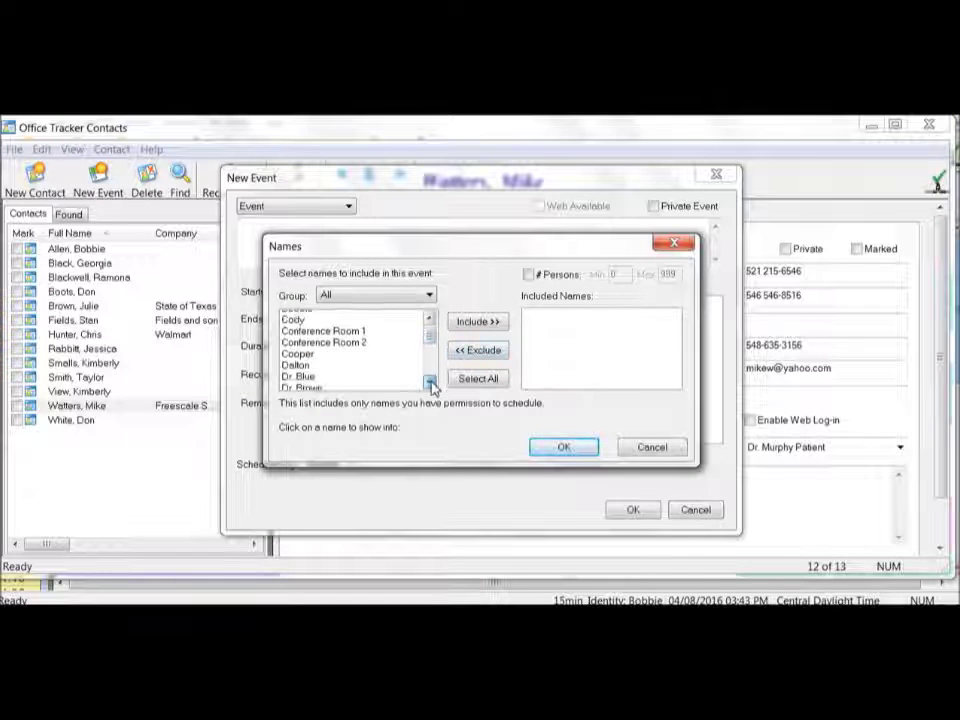
click(429, 381)
scroll(318, 377, down, 1)
click(335, 340)
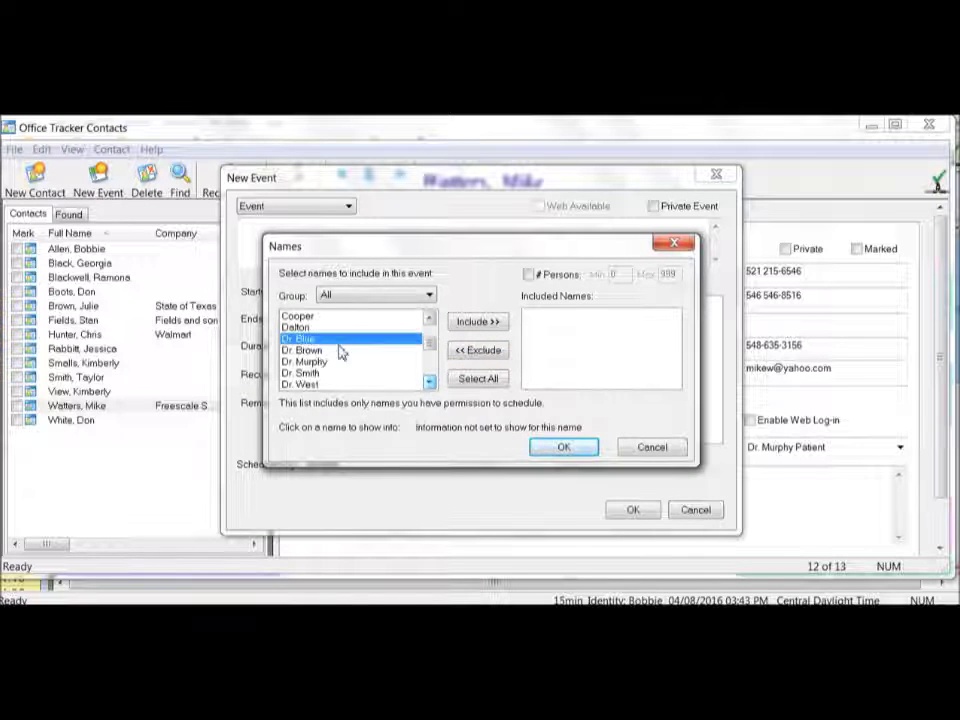
click(480, 322)
click(429, 383)
click(429, 383)
click(429, 383)
click(429, 383)
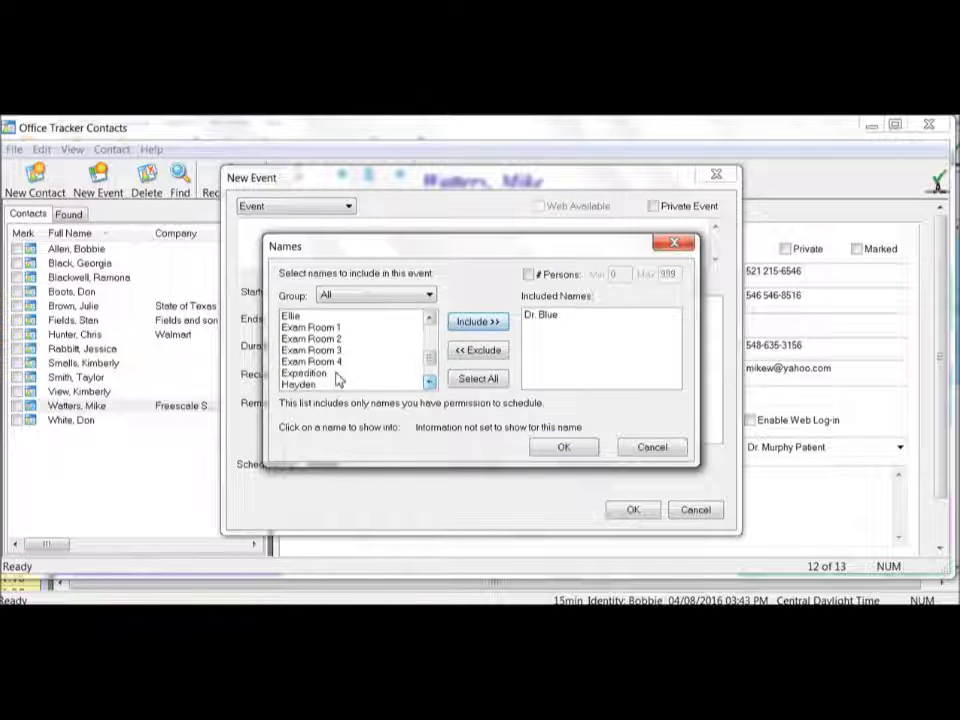
click(398, 362)
click(477, 321)
click(564, 447)
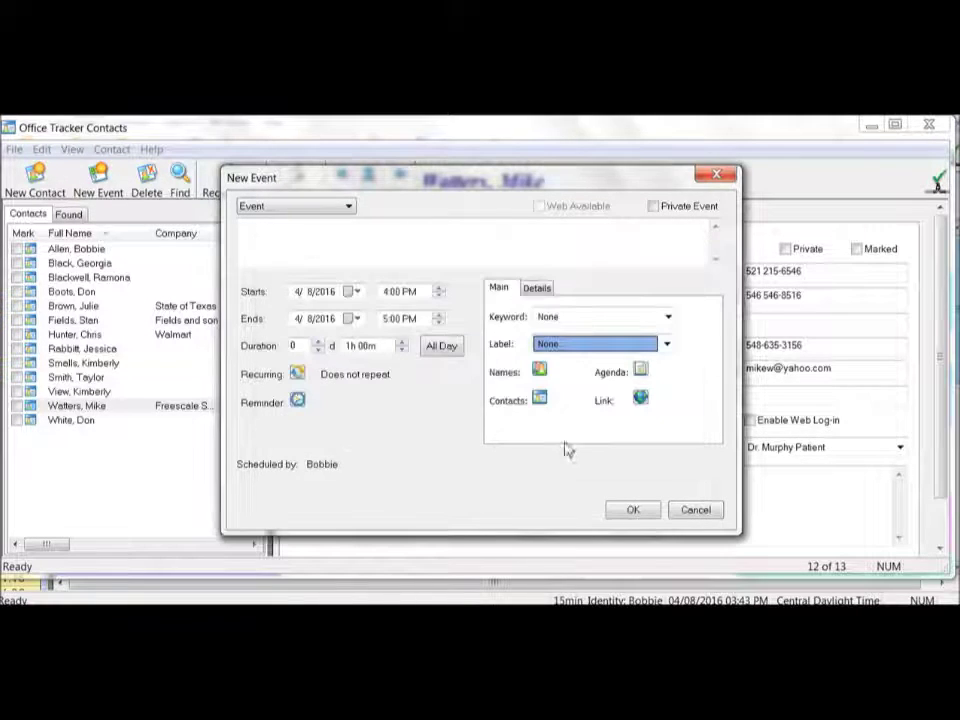
- Set the new event's start date to 4/13/2016 and save the event
click(356, 291)
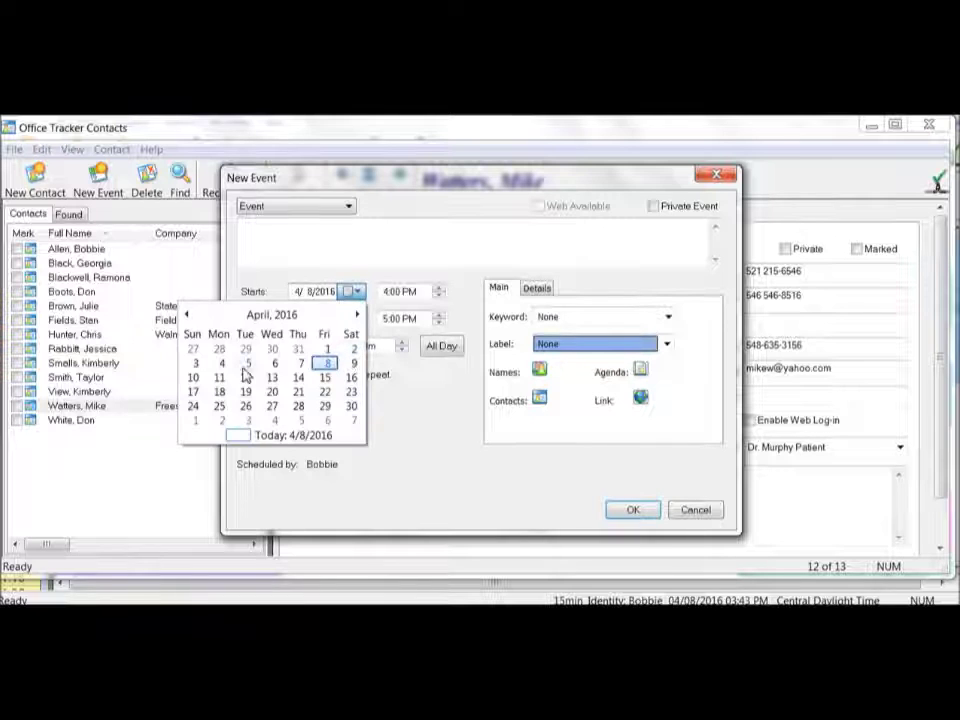
click(272, 377)
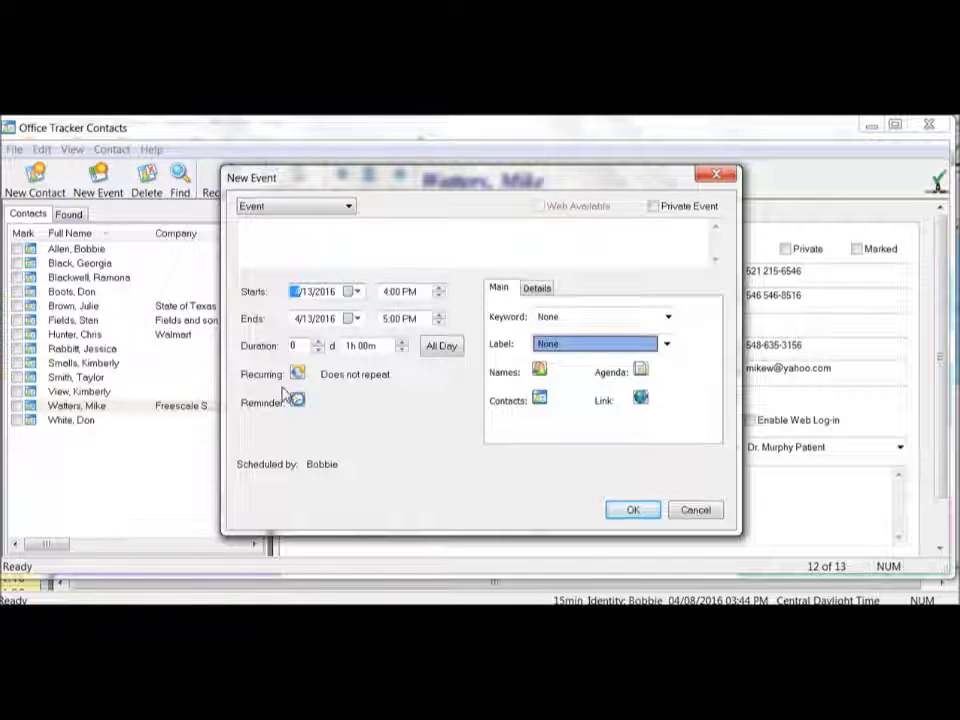
click(633, 513)
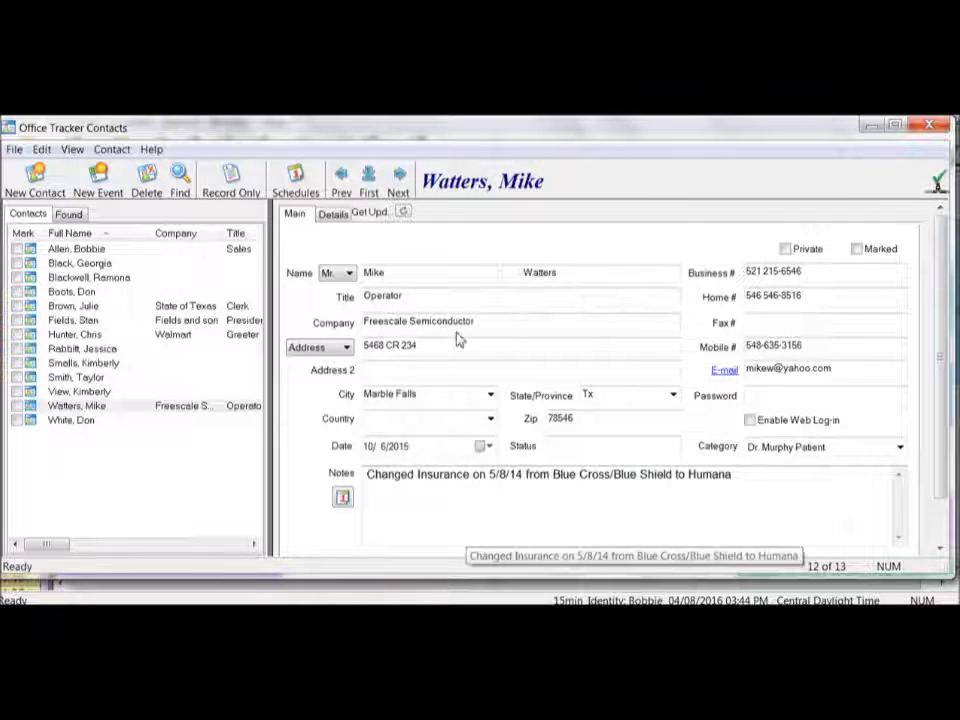
- View the 04/13/2016 event from the contact's linked events and close it without changes
click(338, 213)
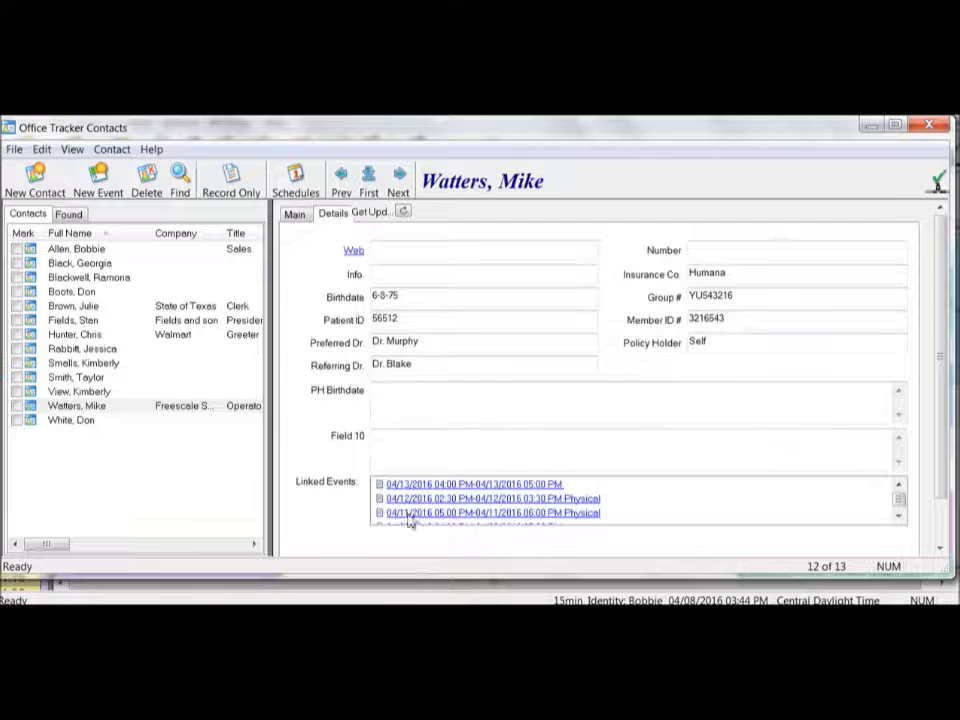
click(553, 484)
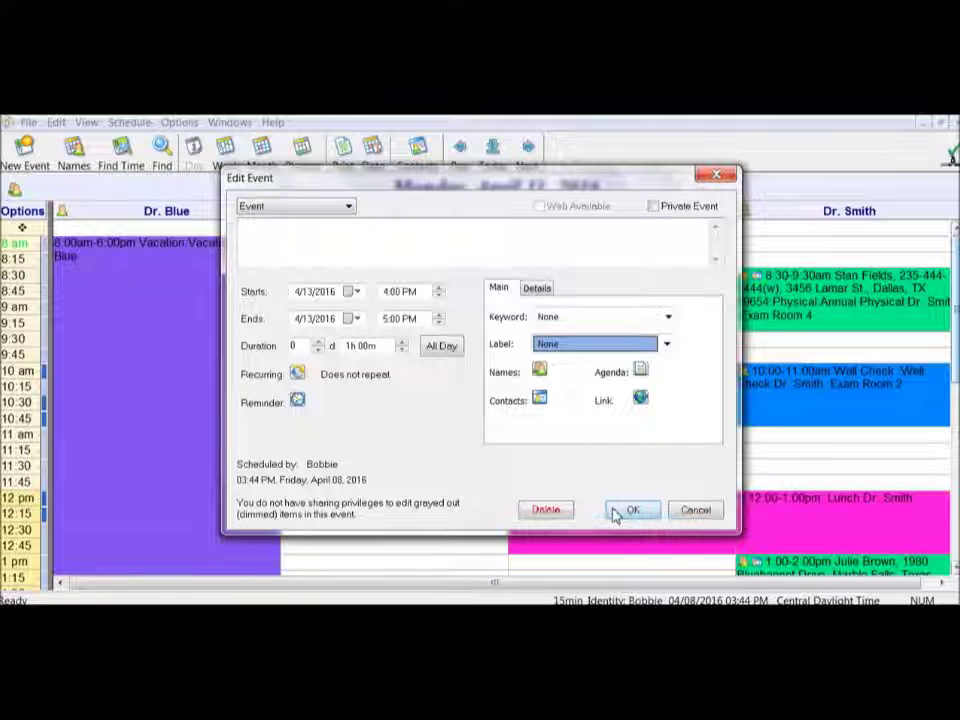
click(692, 511)
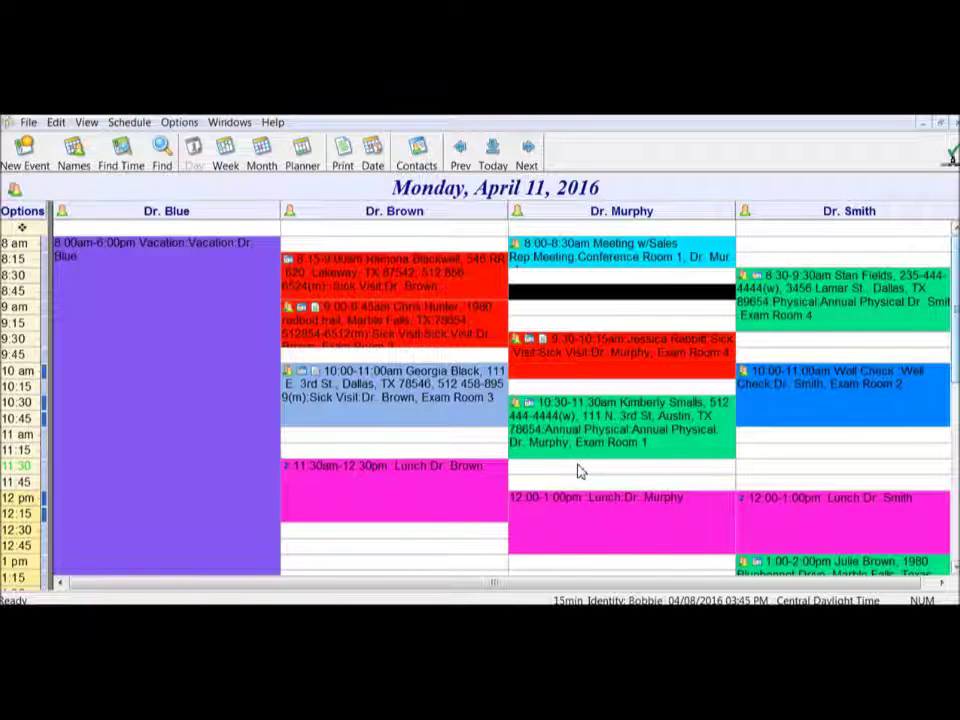
- Start a new event at 12:45 PM on 4/11/2016 for the second doctor and link the fourth listed contact to it
double_click(381, 548)
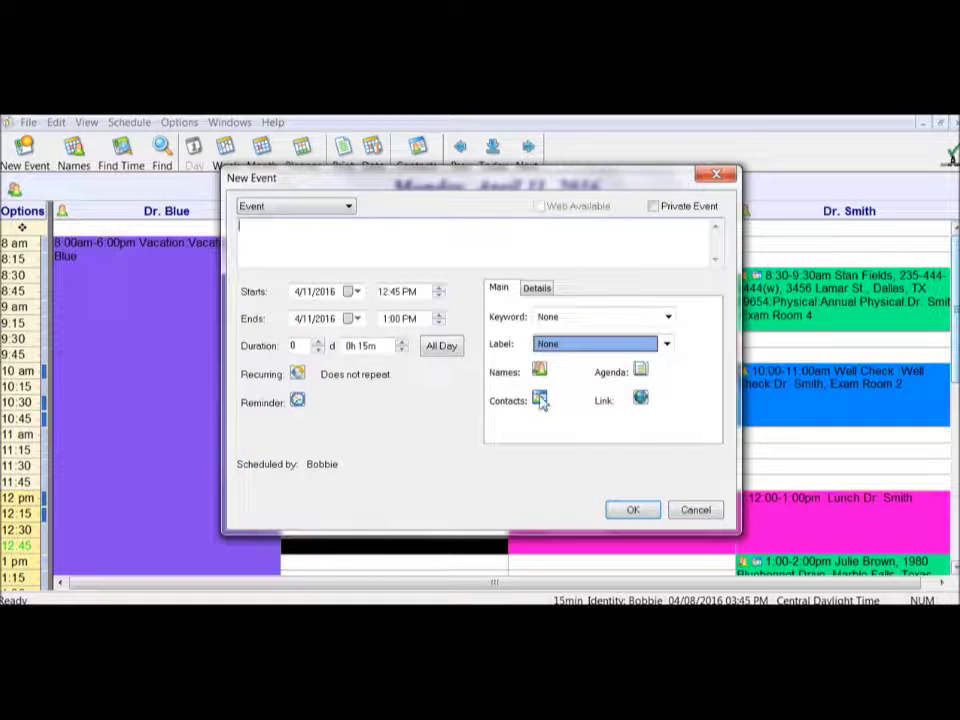
click(541, 400)
click(258, 332)
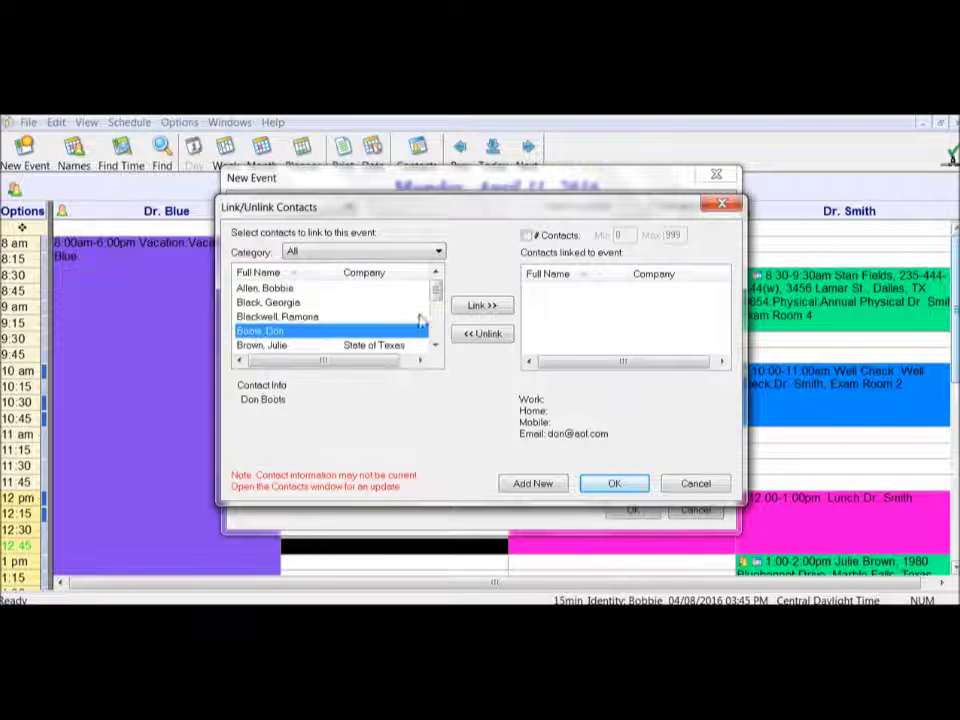
click(483, 306)
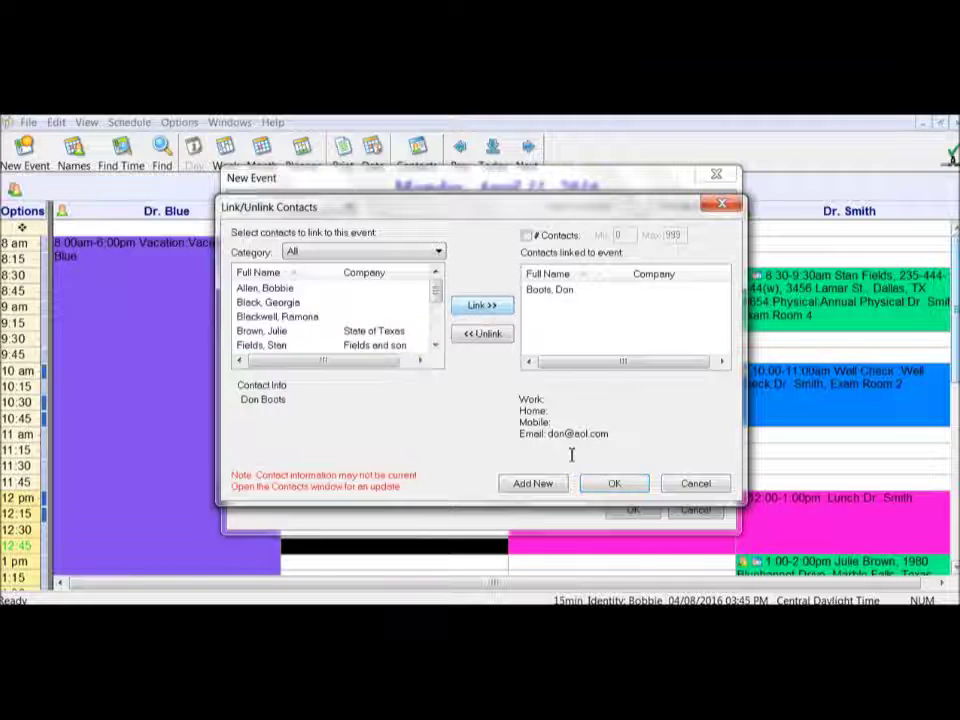
click(612, 485)
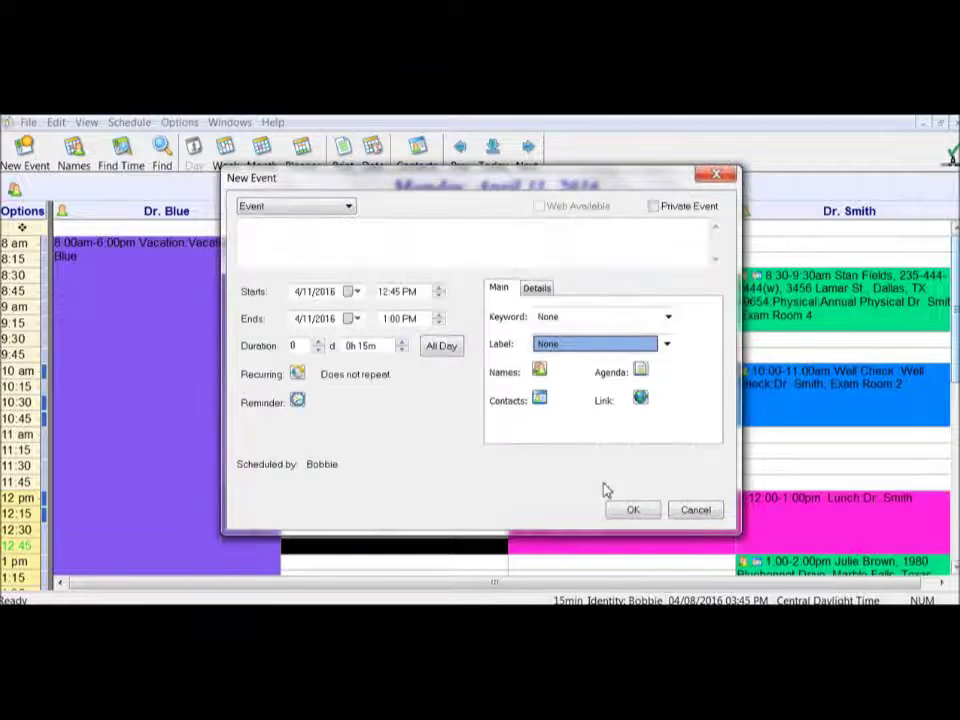
- Include Exam Room 2 in the new event's names
click(539, 370)
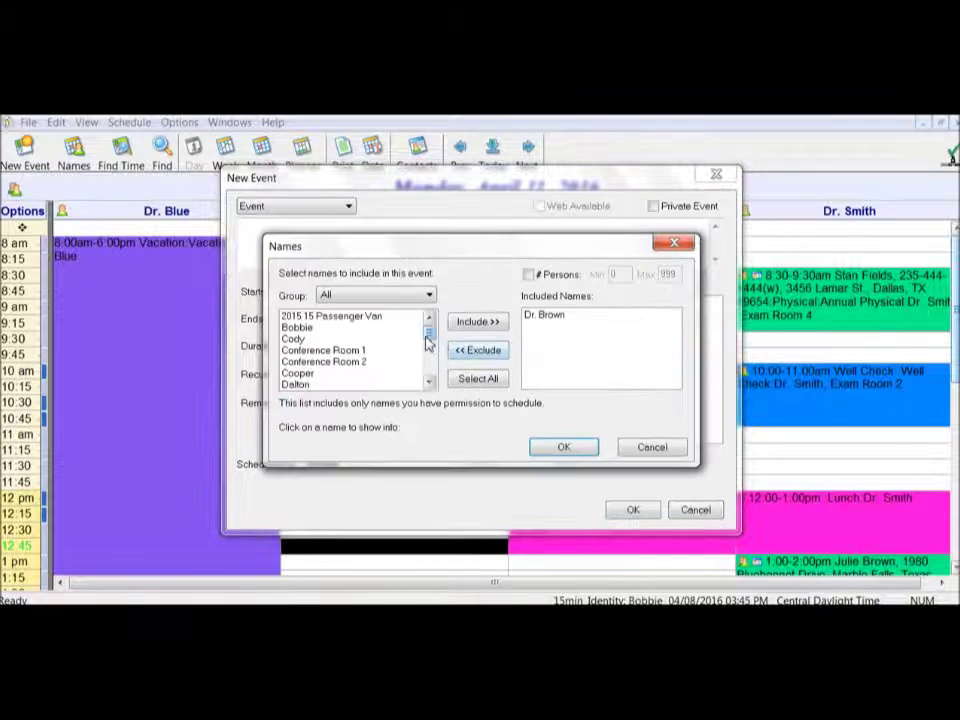
drag(427, 340, 428, 358)
click(318, 350)
click(478, 321)
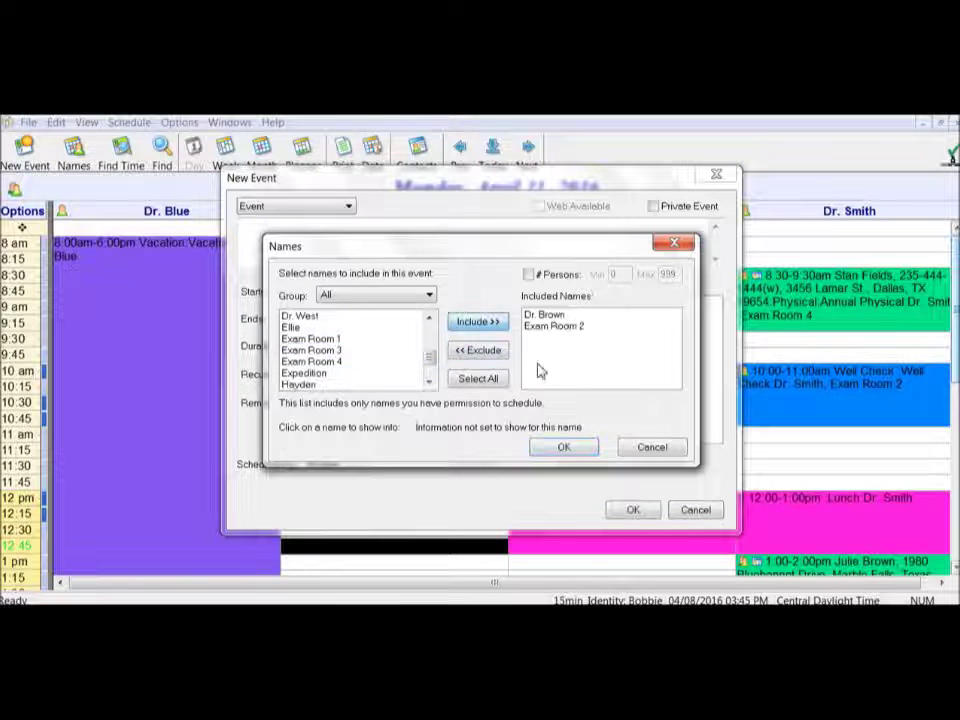
click(566, 448)
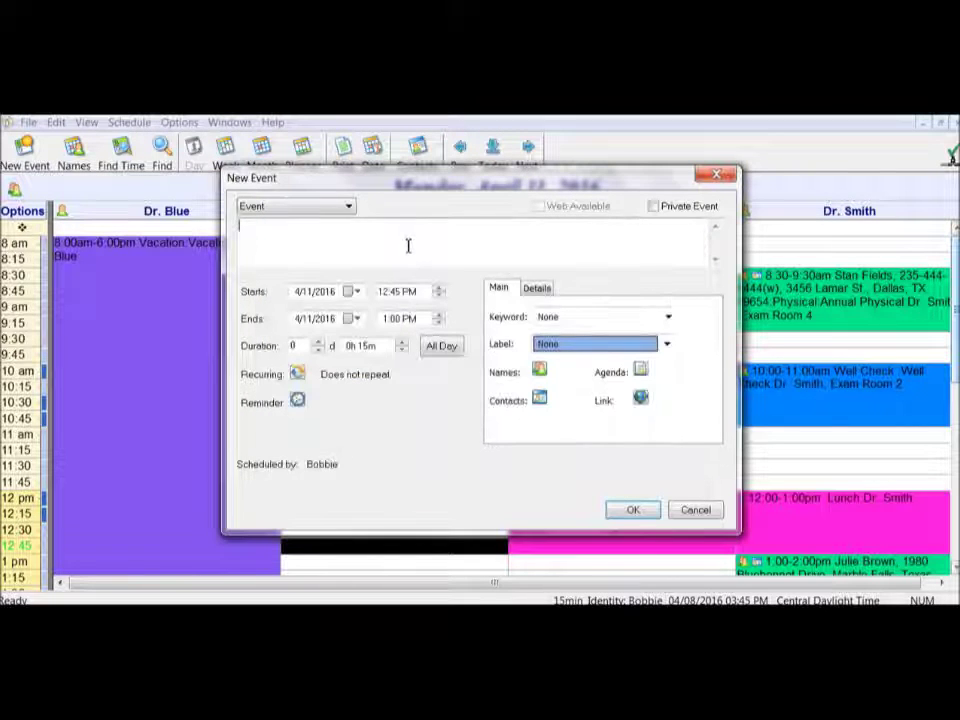
- Describe the event as Physical, label it Annual Physical with the label's default duration, and save it
text(Physi)
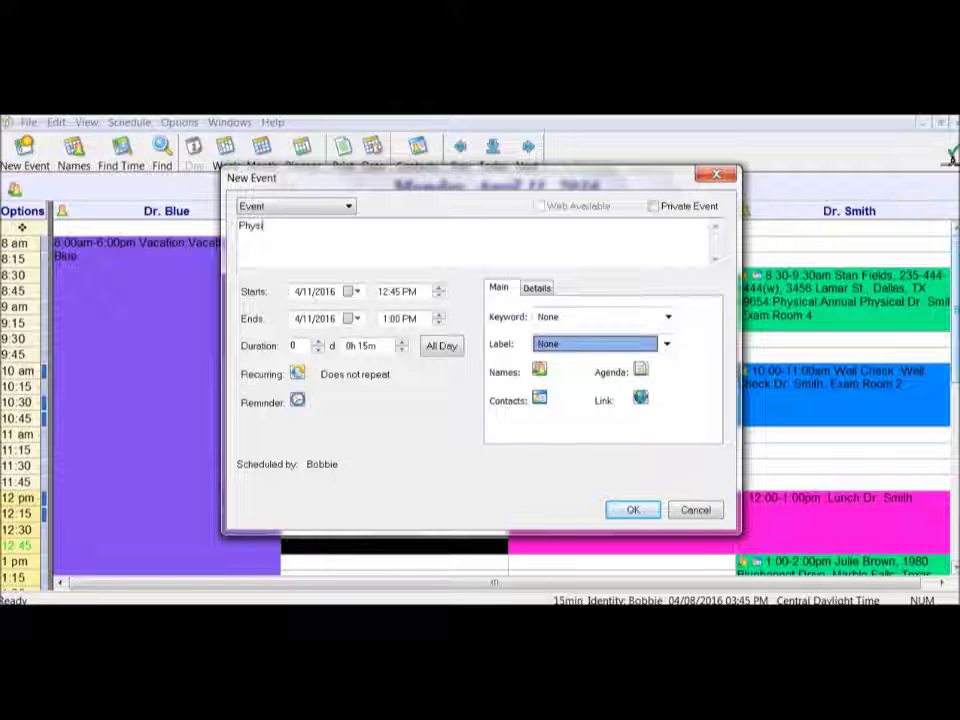
text(cal)
click(664, 345)
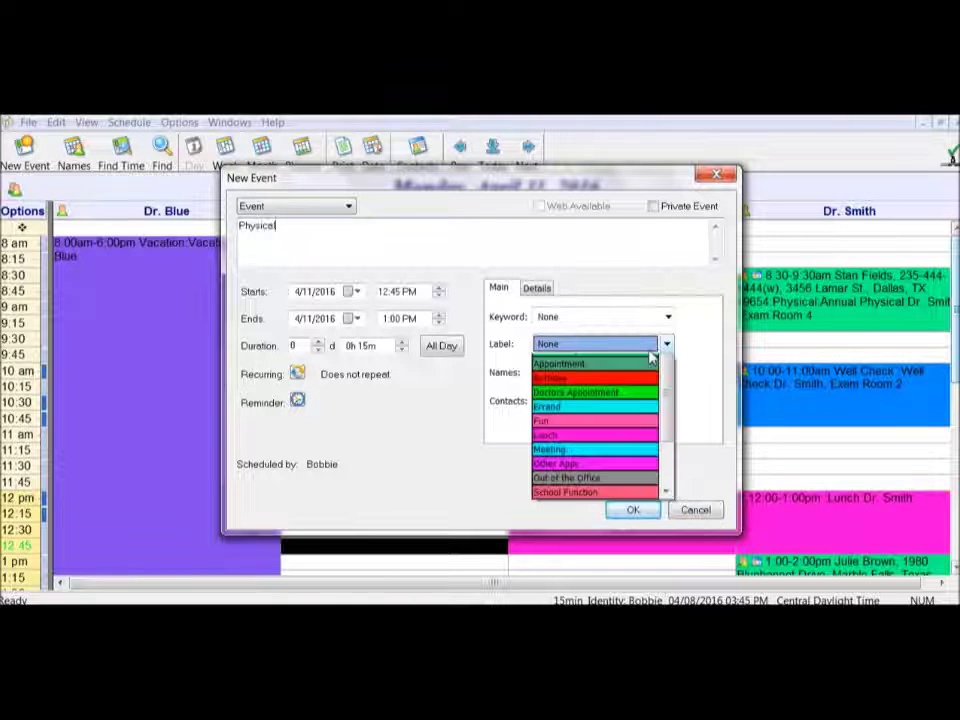
click(603, 383)
click(440, 392)
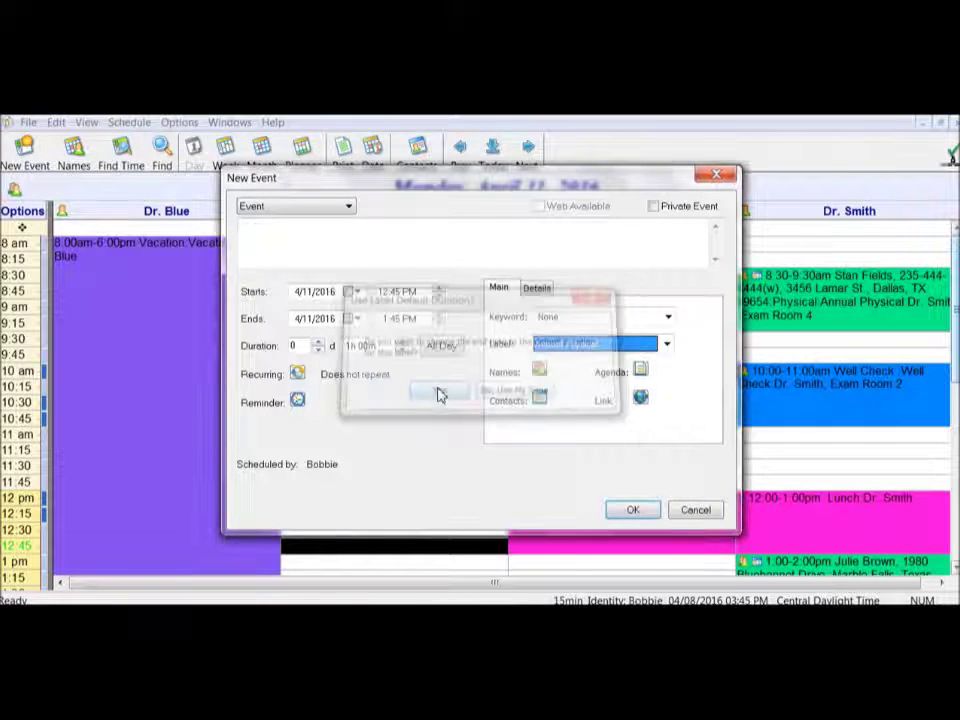
click(634, 511)
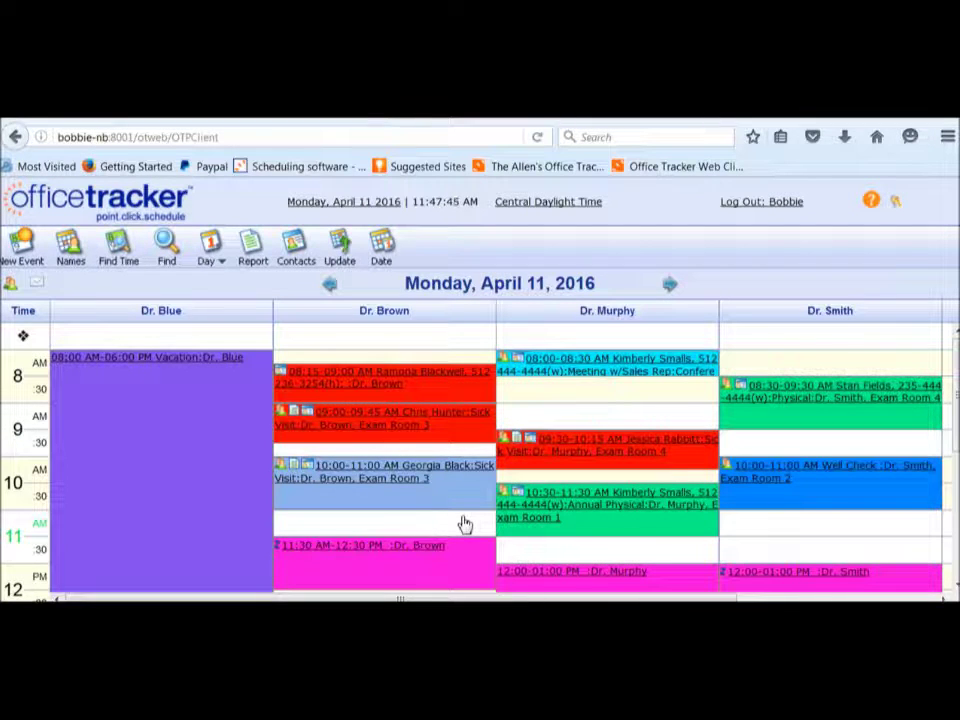
- In the web client, open the 8:00 AM Meeting w/Sales Rep event and view the fourth listed contact's record
click(565, 370)
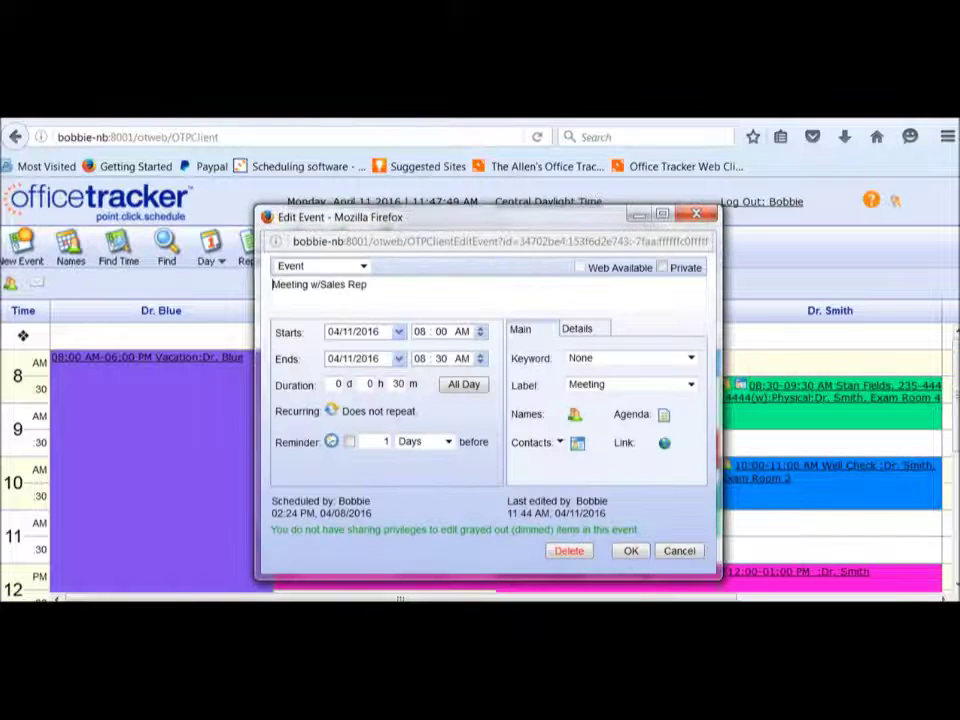
click(426, 551)
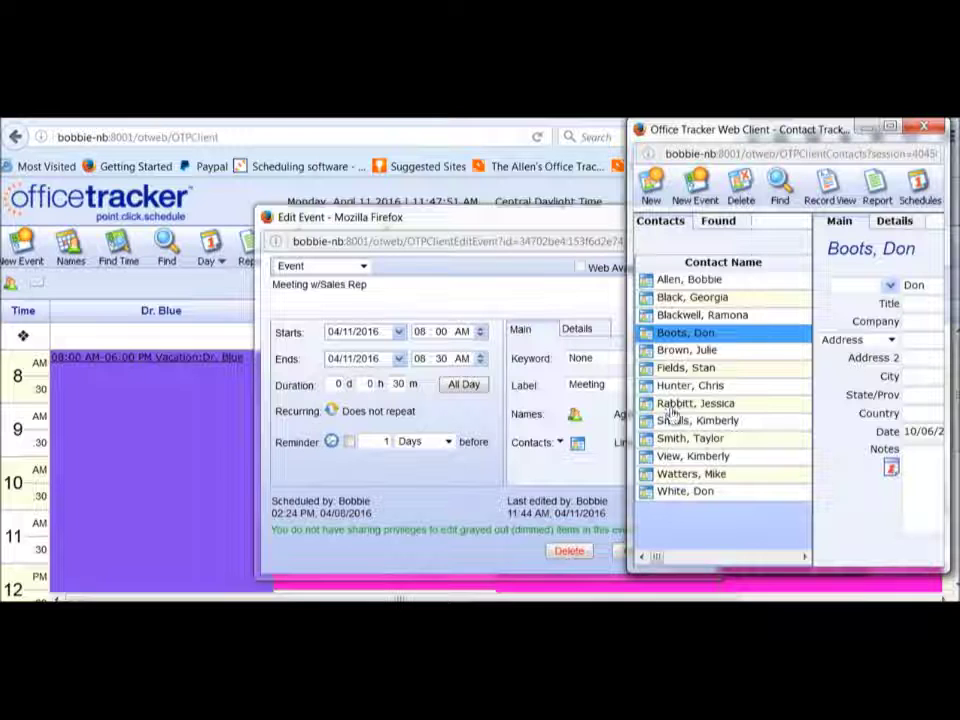
double_click(695, 336)
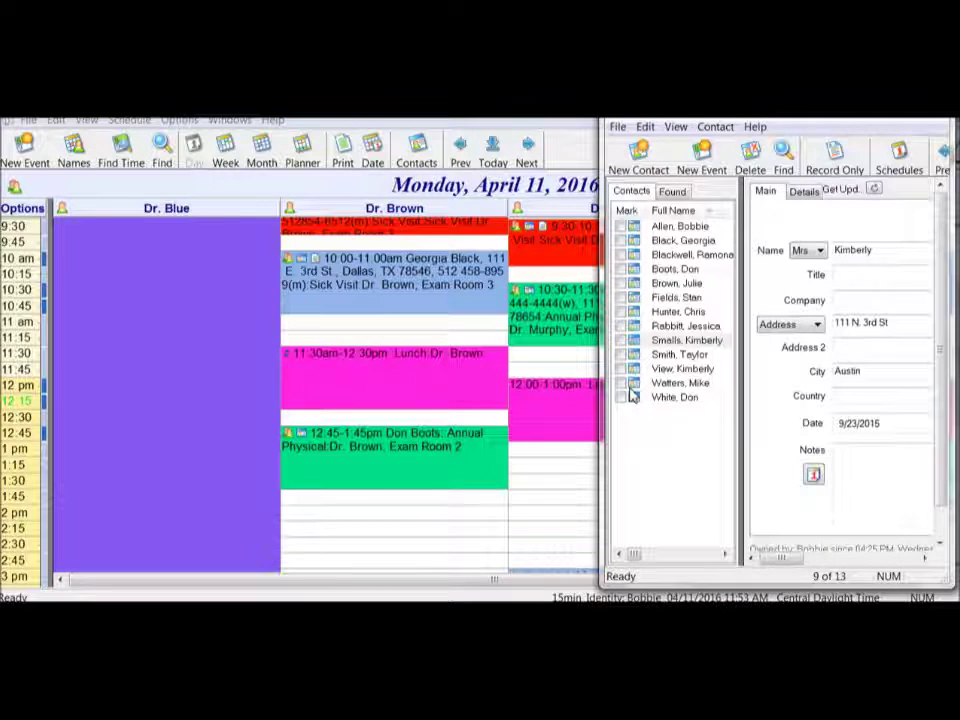
- Schedule the eleventh listed contact in the third doctor's 2:00 PM slot as a Physical event labelled Annual Physical with the default duration
click(657, 372)
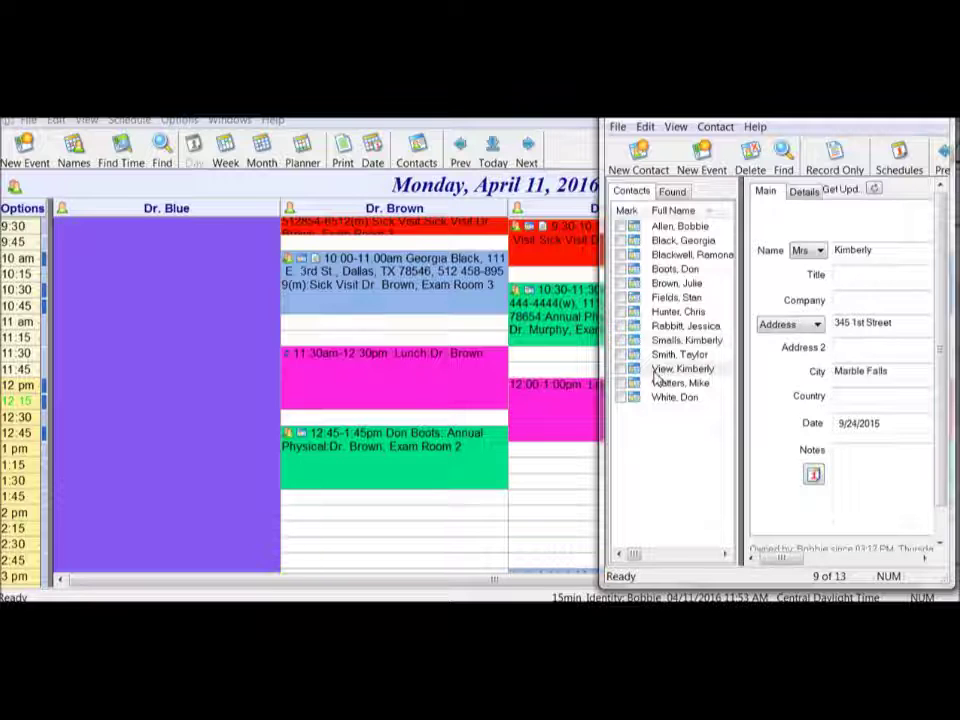
drag(655, 376, 551, 511)
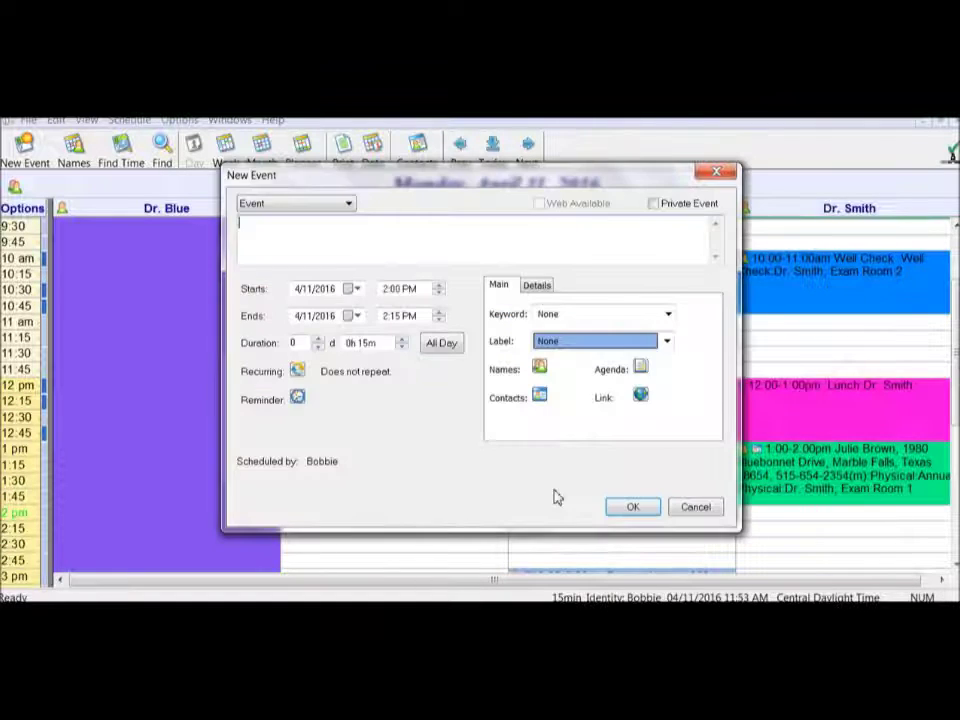
text(Physical)
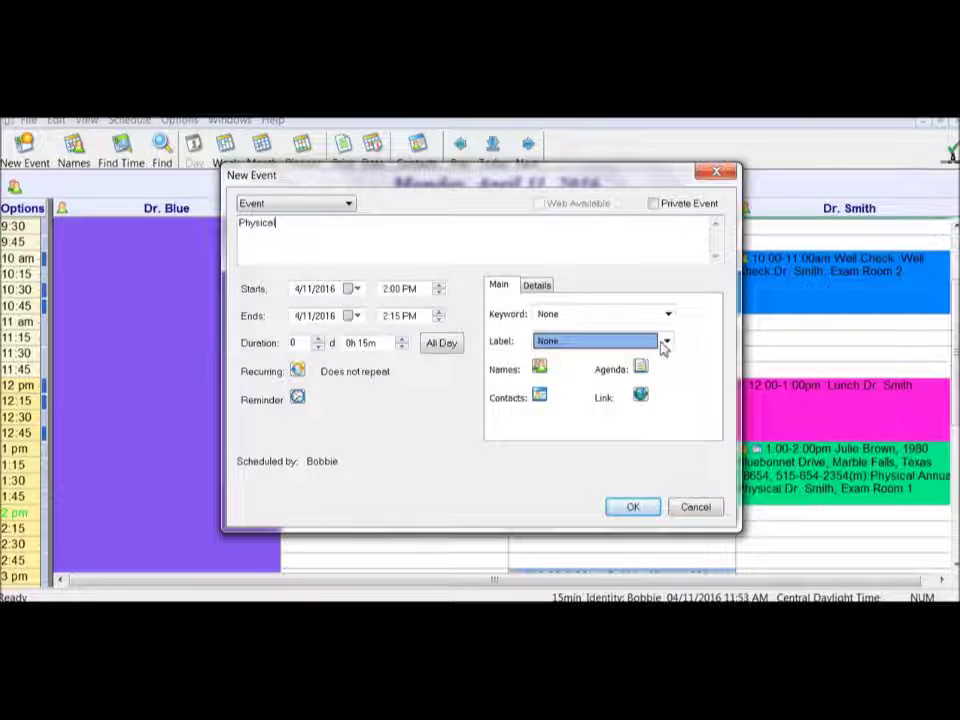
click(665, 342)
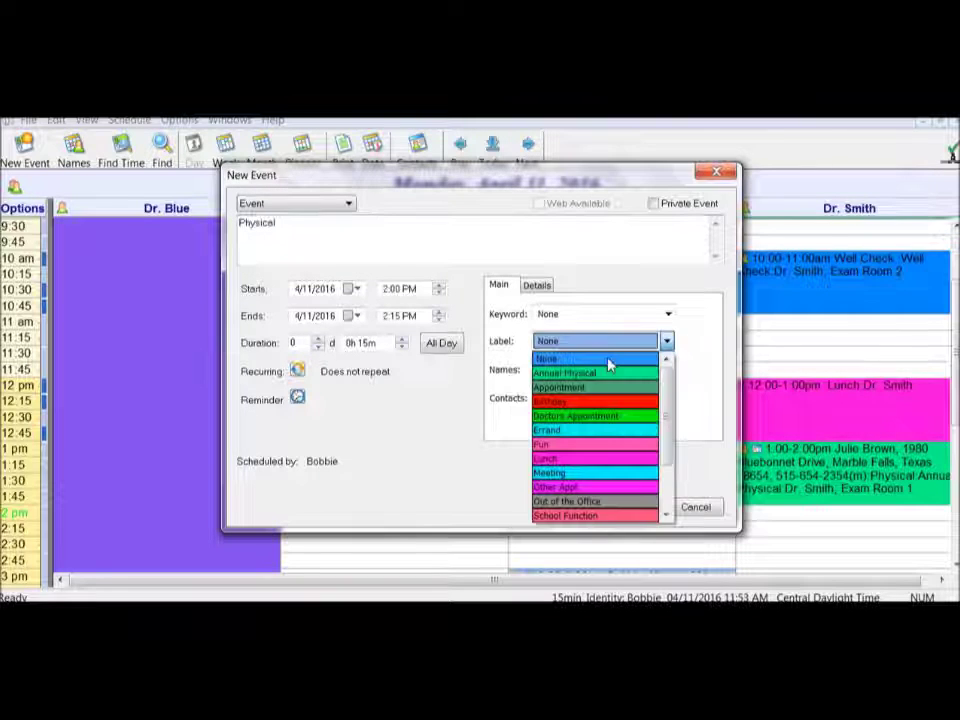
click(566, 373)
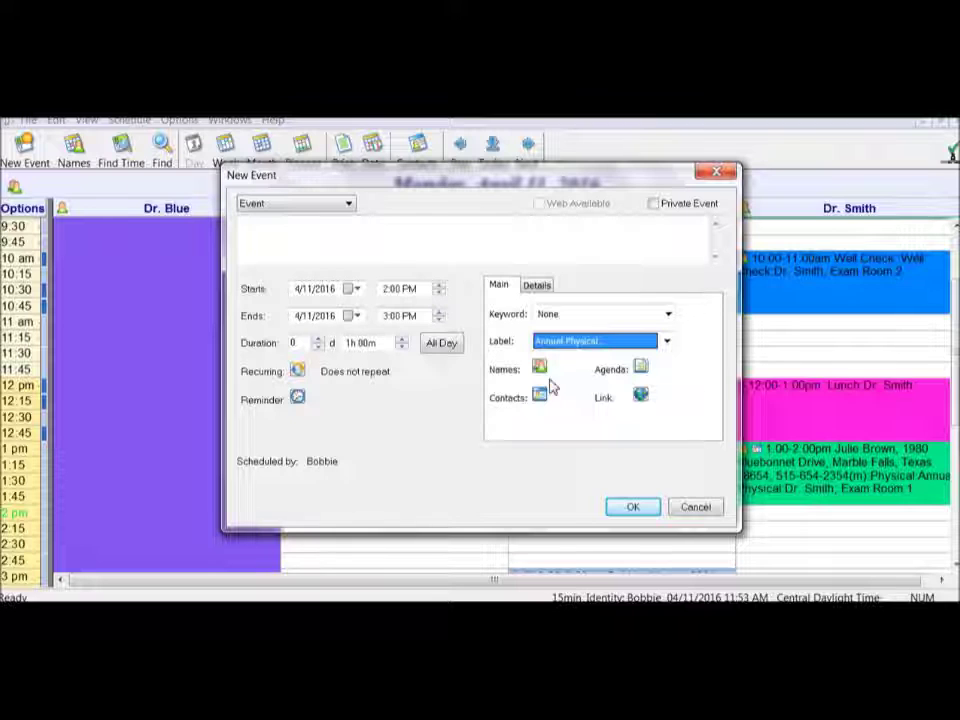
click(628, 508)
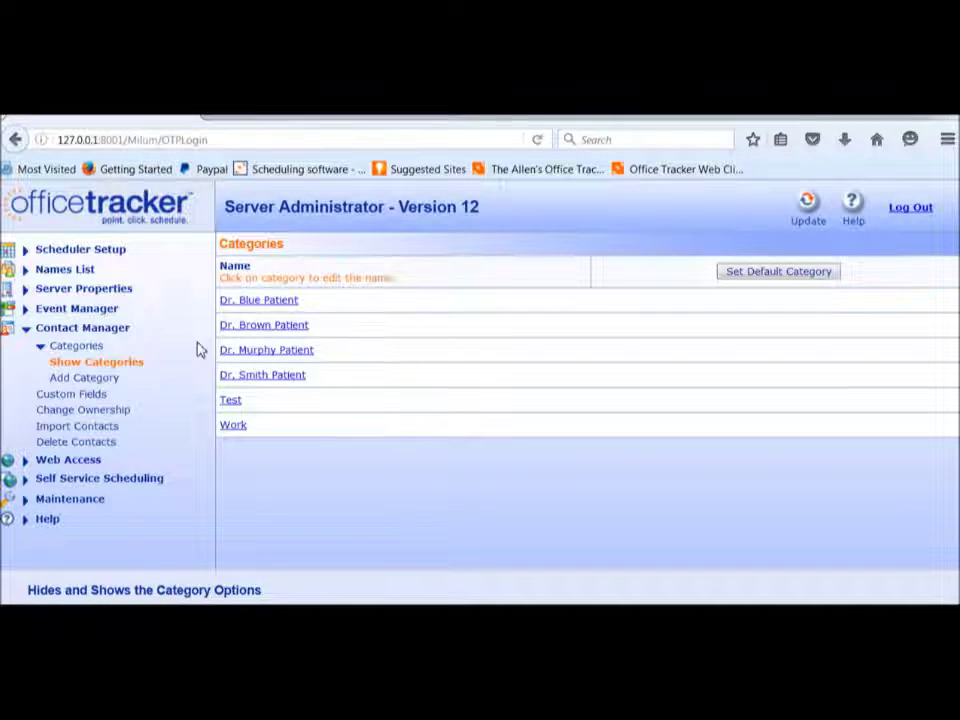
- In the Server Administrator, review the contact settings for adding categories, custom fields, changing ownership, importing contacts and deleting contacts
click(102, 384)
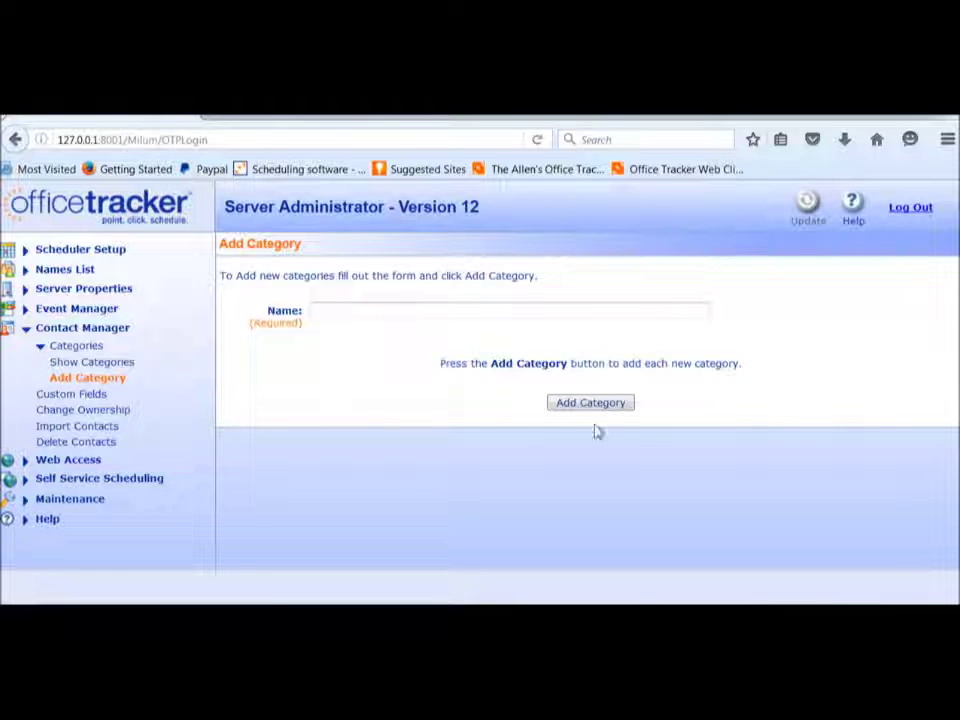
click(90, 396)
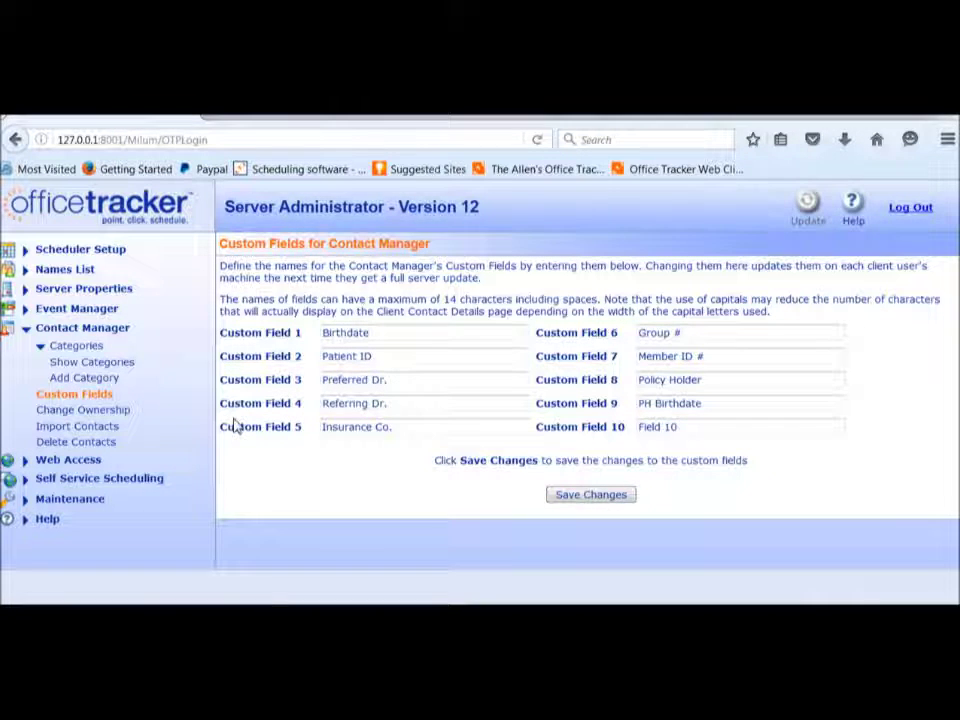
click(115, 413)
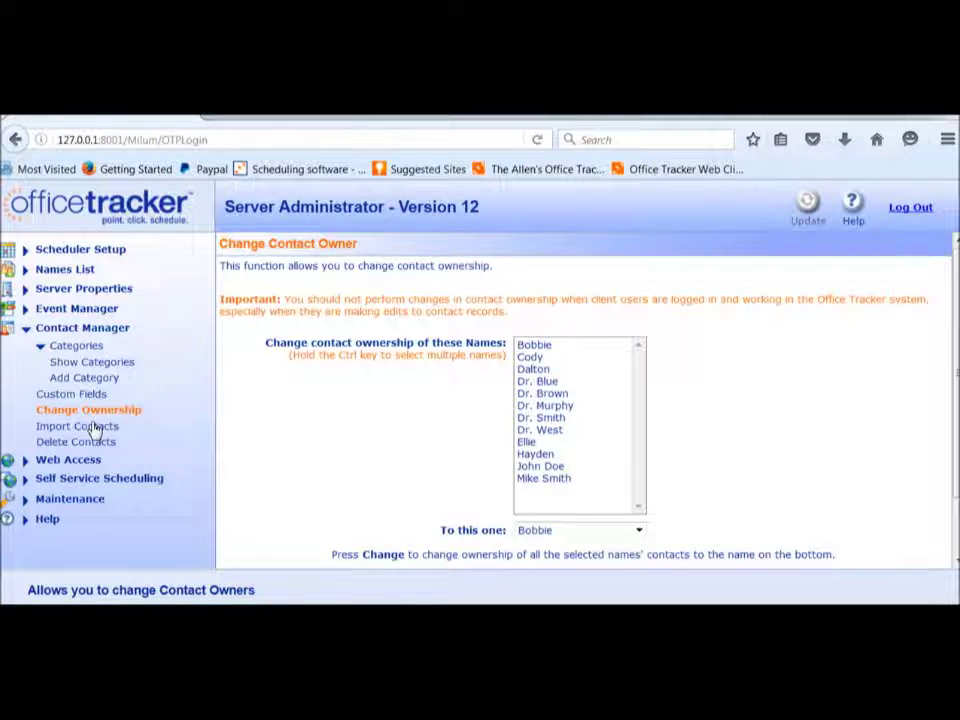
click(93, 428)
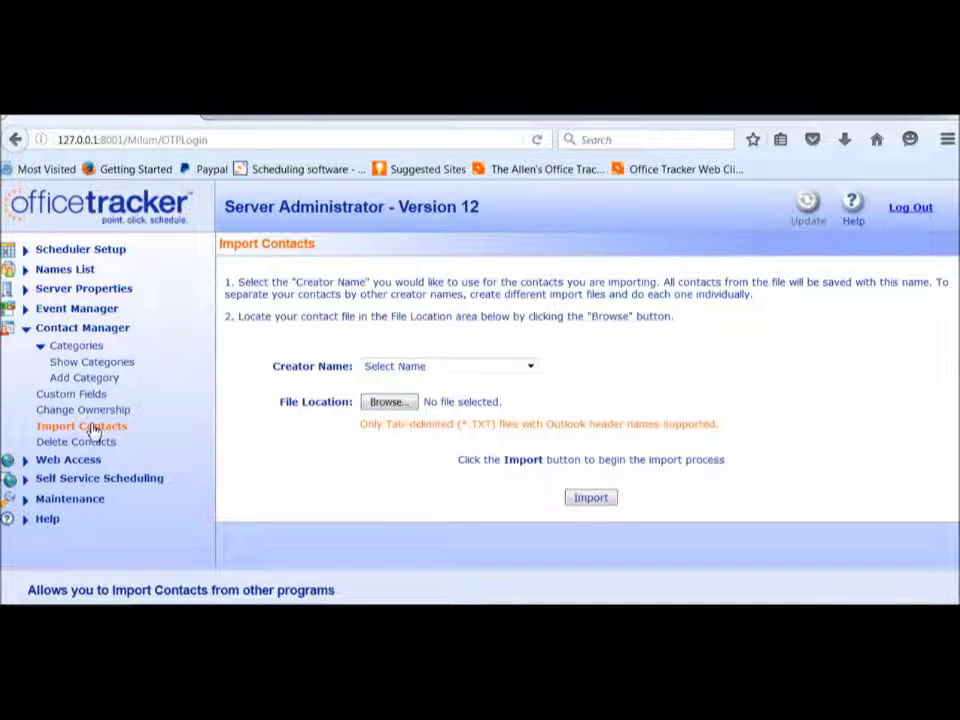
click(88, 442)
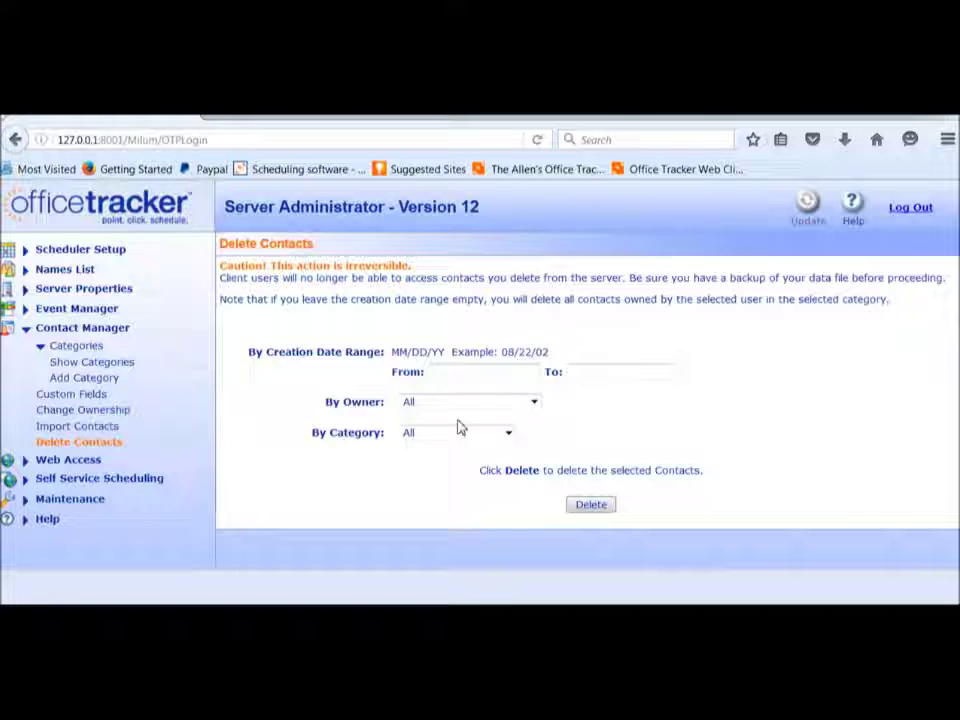